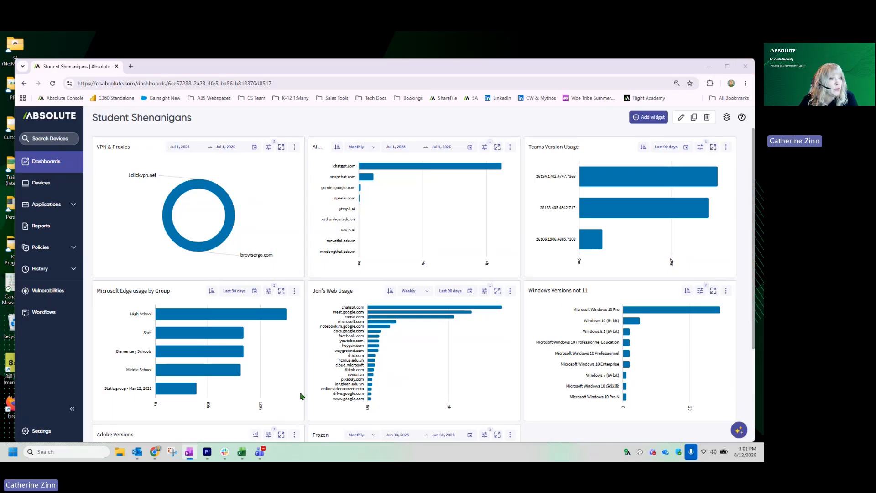
Step: Start a new widget on the Student Shenanigans dashboard with Events as its data source
{"action": "left_click", "coordinate": [645, 119]}
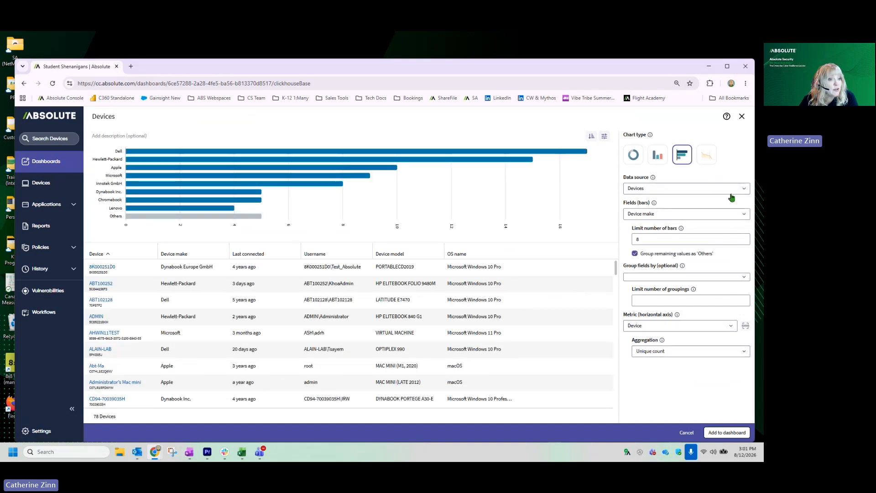
{"action": "left_click", "coordinate": [727, 193]}
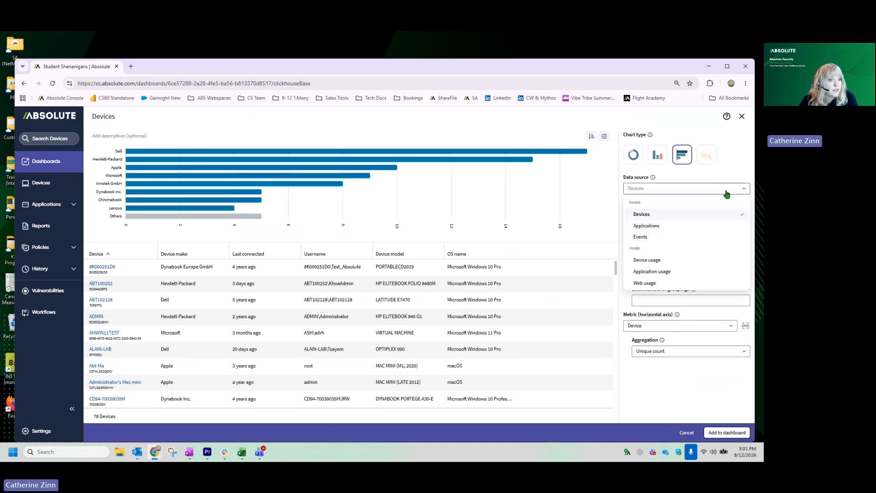
{"action": "left_click", "coordinate": [642, 237]}
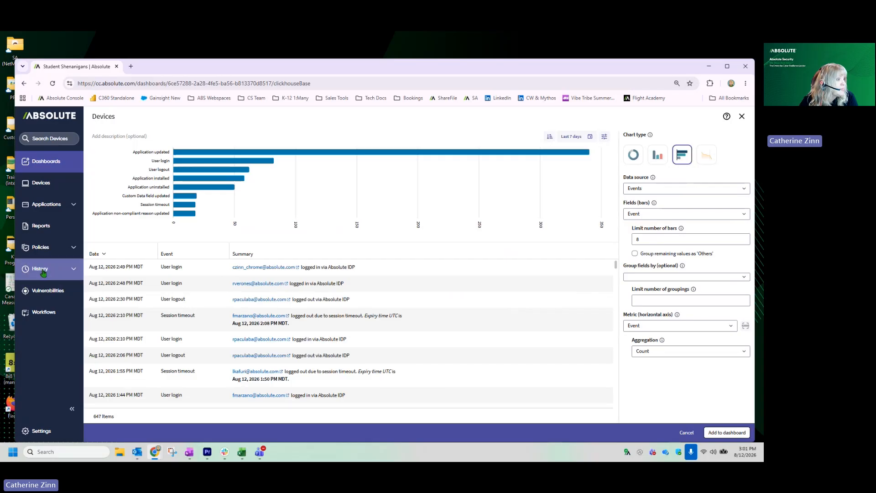
Step: Check the pages available under History and look through the events listed for the widget
{"action": "left_click", "coordinate": [70, 269]}
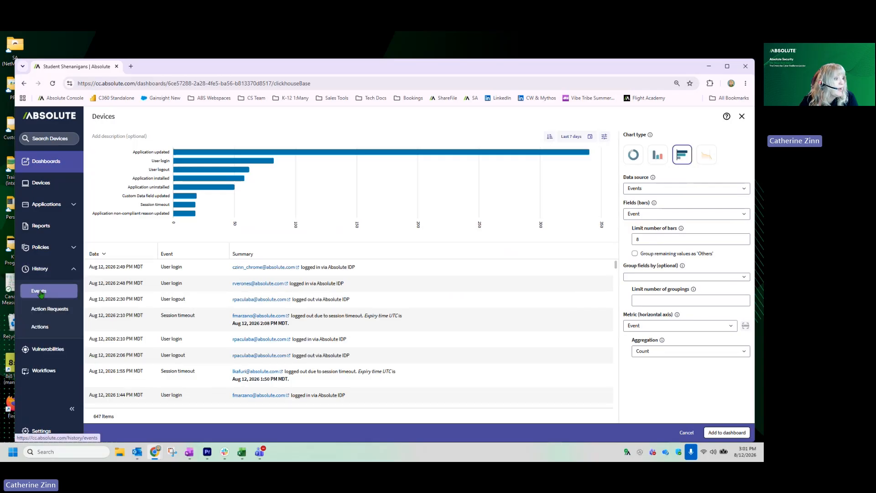
{"action": "left_click", "coordinate": [50, 269]}
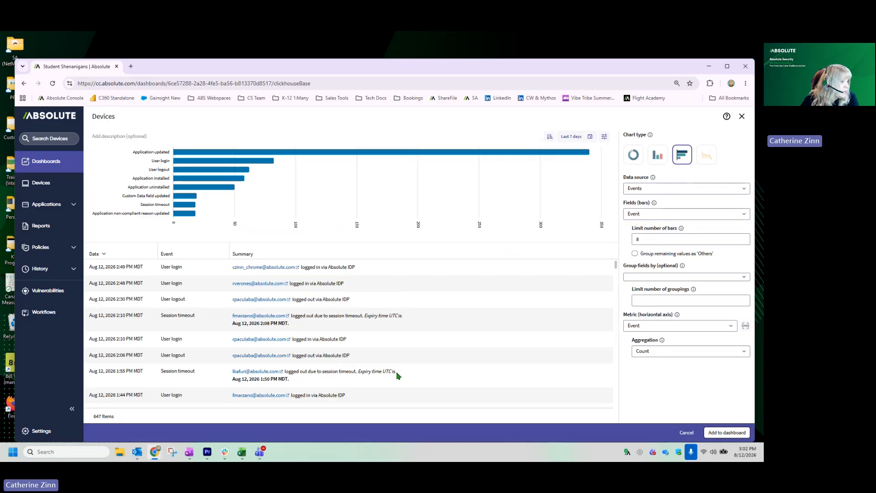
{"action": "scroll", "coordinate": [397, 375], "scroll_direction": "down", "scroll_amount": 5}
{"action": "scroll", "coordinate": [396, 372], "scroll_direction": "down", "scroll_amount": 5}
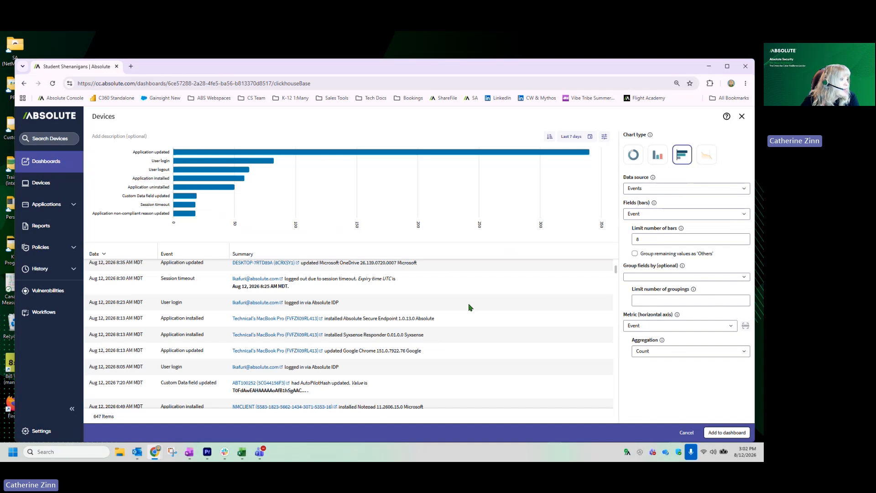
{"action": "scroll", "coordinate": [440, 372], "scroll_direction": "up", "scroll_amount": 10}
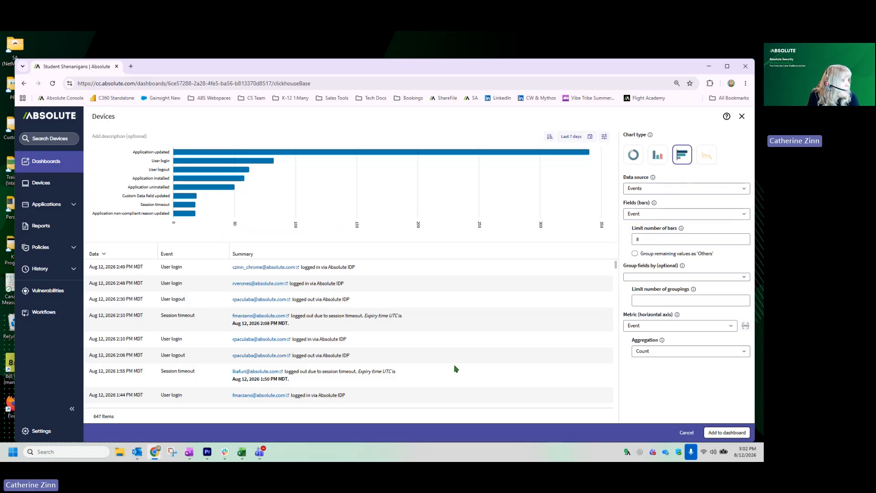
Step: Filter the widget's events to those where Event is Application installed
{"action": "left_click", "coordinate": [604, 136]}
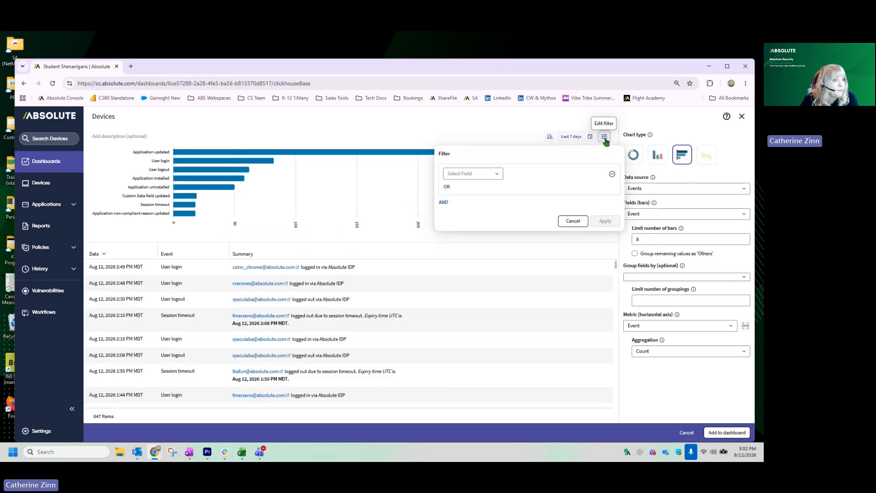
{"action": "left_click", "coordinate": [486, 175]}
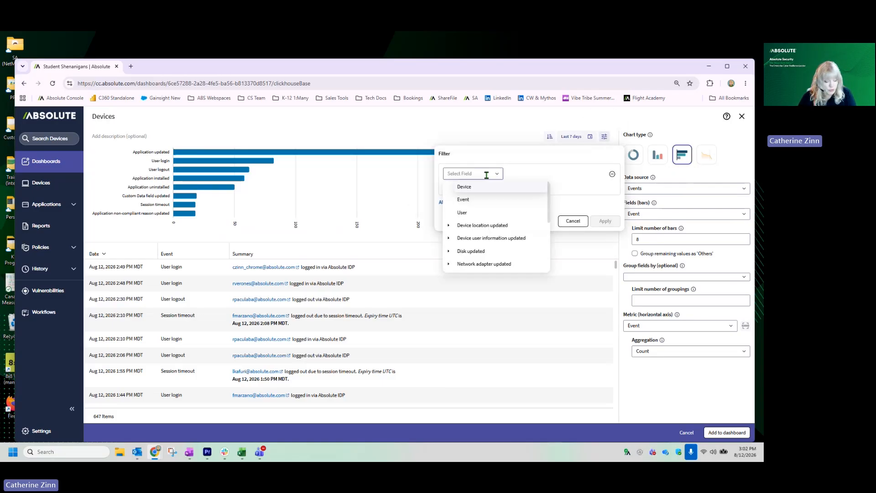
{"action": "left_click", "coordinate": [487, 201]}
{"action": "left_click", "coordinate": [579, 173]}
{"action": "type", "text": "install"}
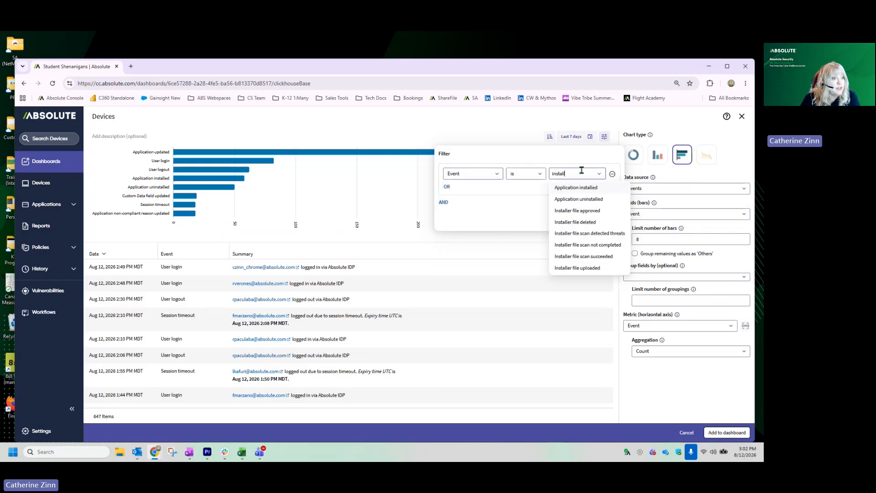
{"action": "left_click", "coordinate": [576, 187]}
{"action": "left_click", "coordinate": [574, 355]}
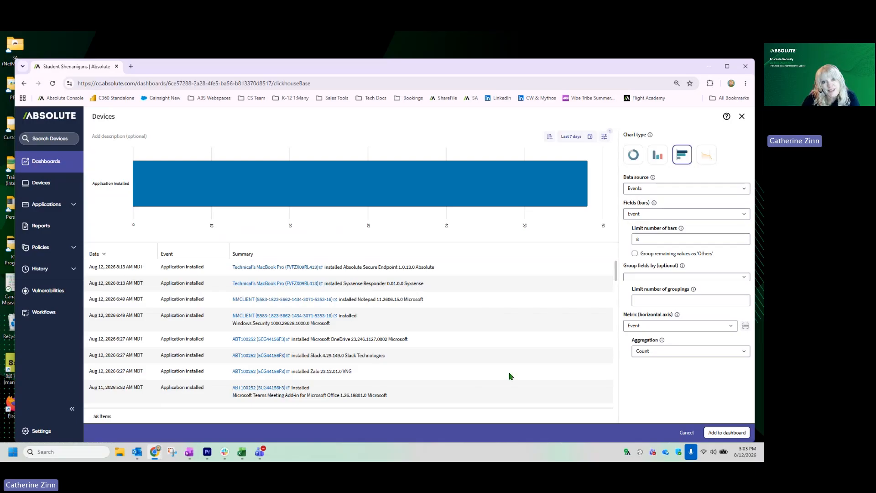
Step: Review the filtered application installation events, and return to the dashboard without adding the widget
{"action": "scroll", "coordinate": [410, 389], "scroll_direction": "down", "scroll_amount": 6}
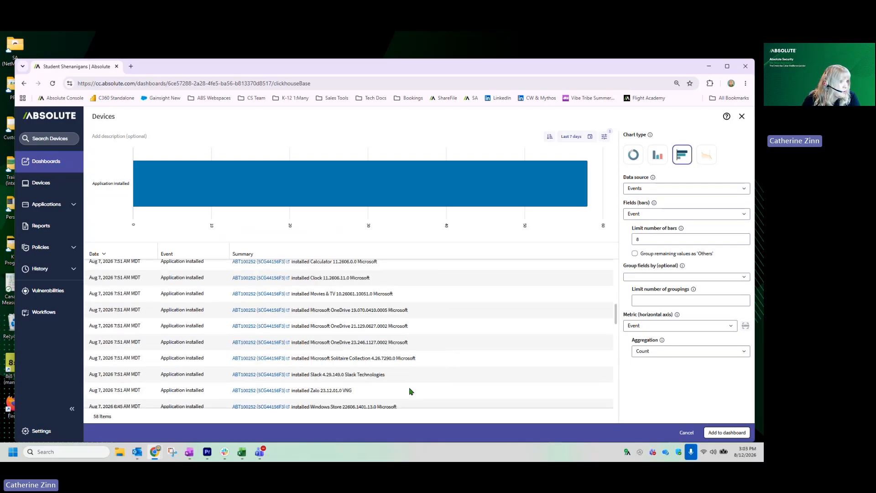
{"action": "scroll", "coordinate": [410, 391], "scroll_direction": "down", "scroll_amount": 5}
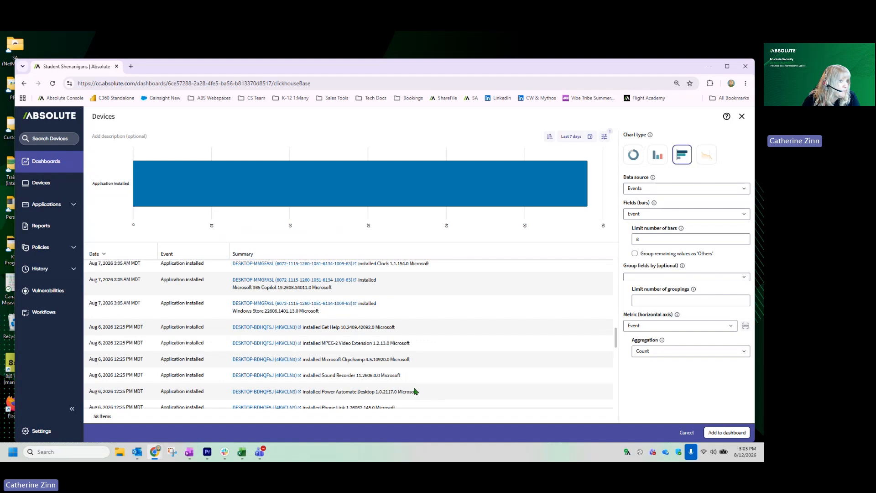
{"action": "key", "text": "alt+Left"}
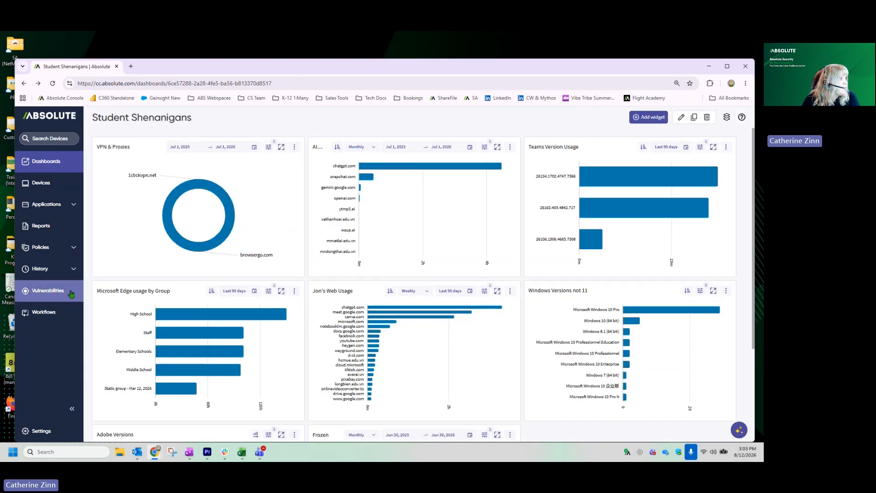
Step: Start a new Alert rule in the policy rules
{"action": "left_click", "coordinate": [56, 247]}
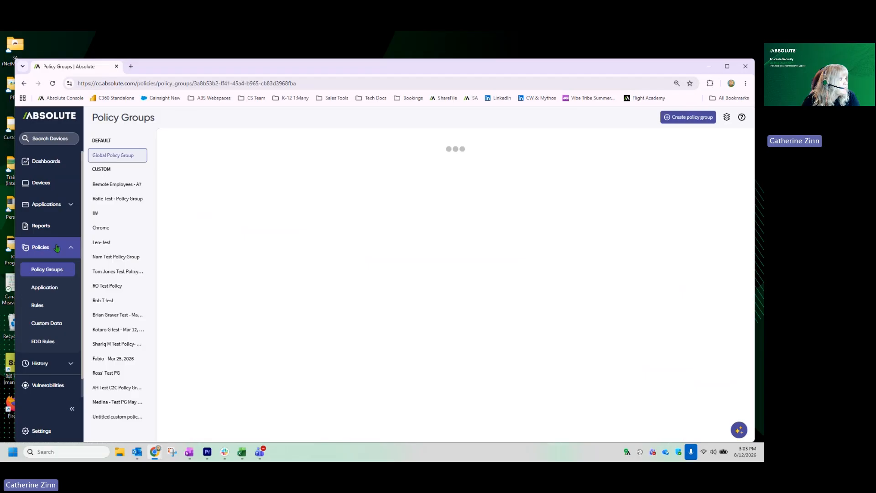
{"action": "left_click", "coordinate": [41, 305]}
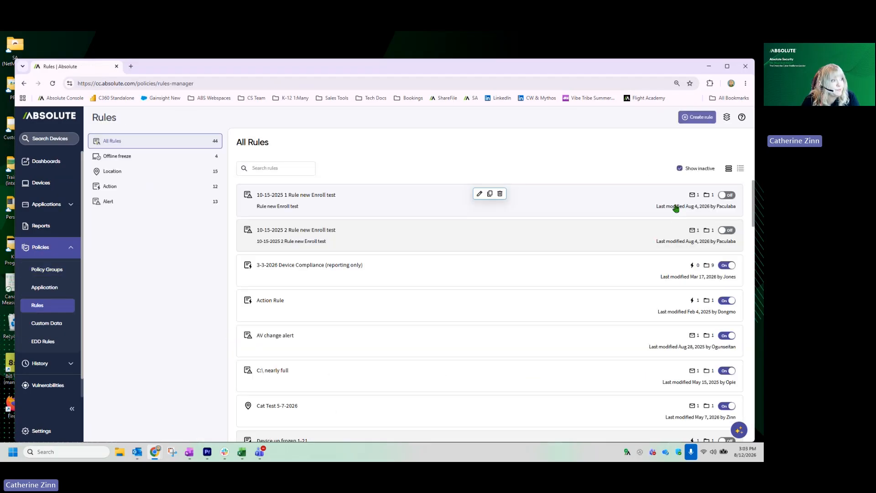
{"action": "left_click", "coordinate": [695, 117]}
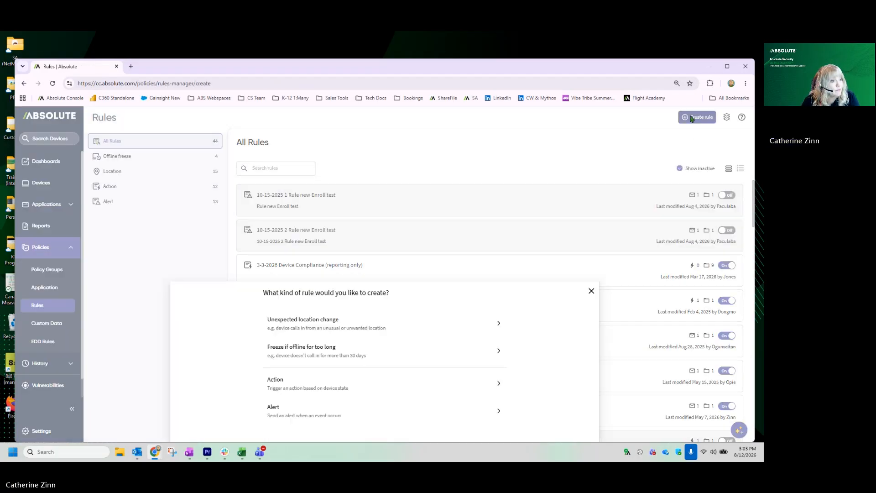
{"action": "left_click", "coordinate": [303, 238]}
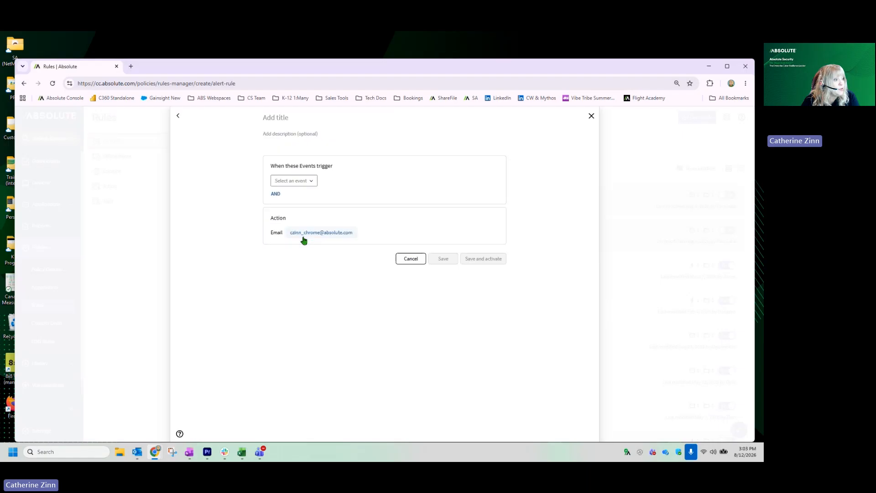
Step: Set the rule's trigger to Application uninstalled > Application name contains "outlook"
{"action": "left_click", "coordinate": [300, 181]}
{"action": "type", "text": "unin"}
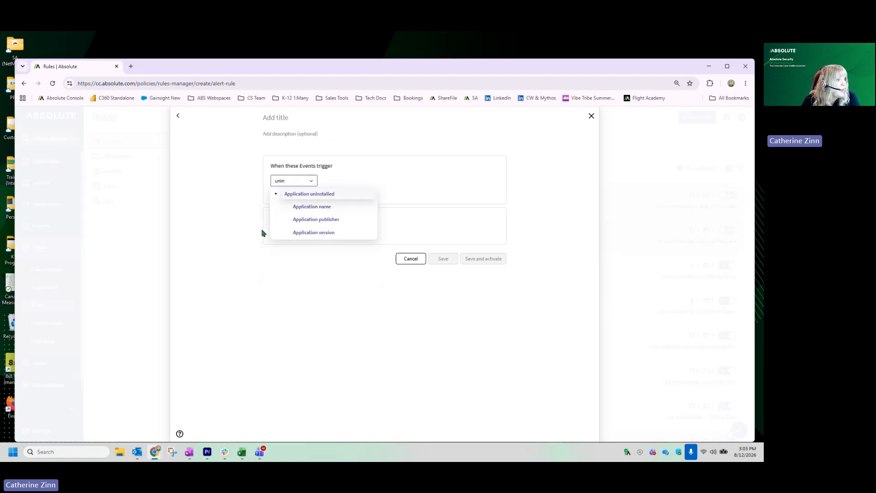
{"action": "left_click", "coordinate": [310, 209]}
{"action": "left_click", "coordinate": [395, 181]}
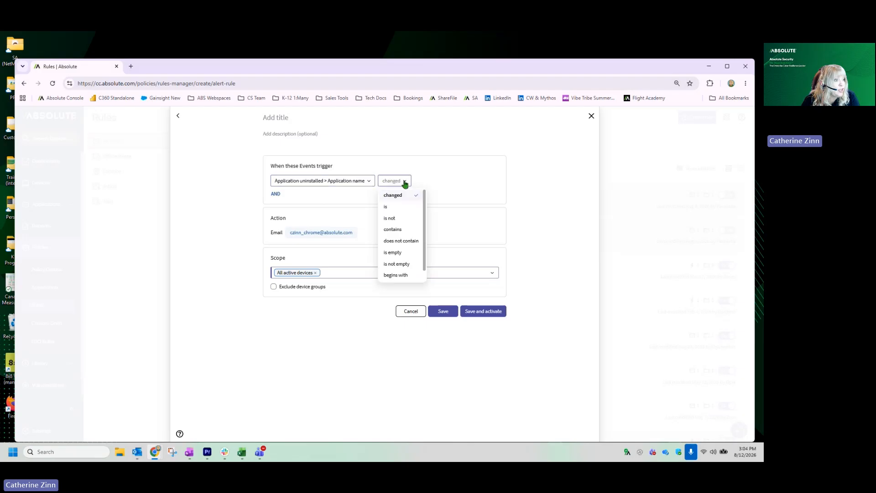
{"action": "left_click", "coordinate": [398, 230]}
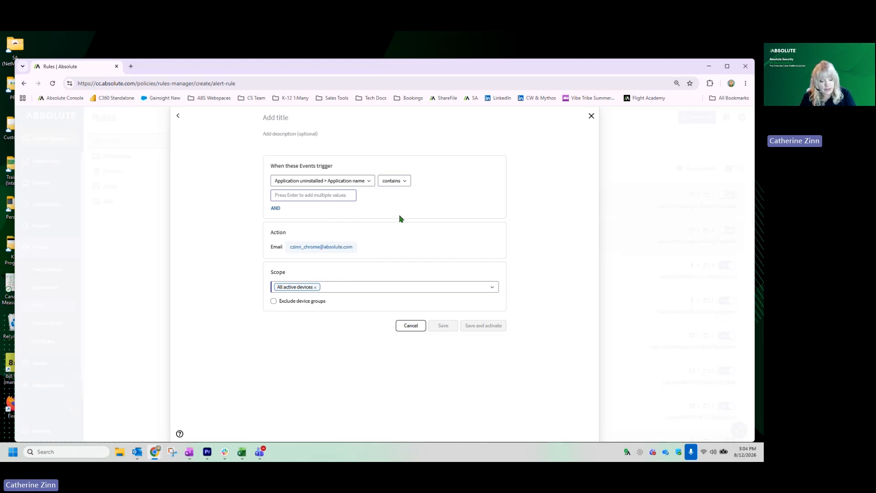
{"action": "type", "text": "outlook"}
{"action": "key", "text": "Return"}
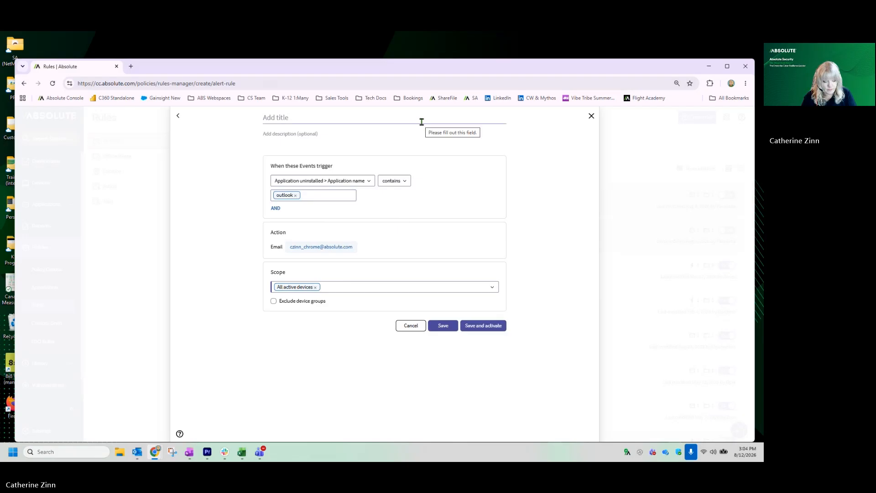
Step: Title the alert rule "Outlook uninstalled"
{"action": "left_click", "coordinate": [421, 122]}
{"action": "type", "text": "Outlook"}
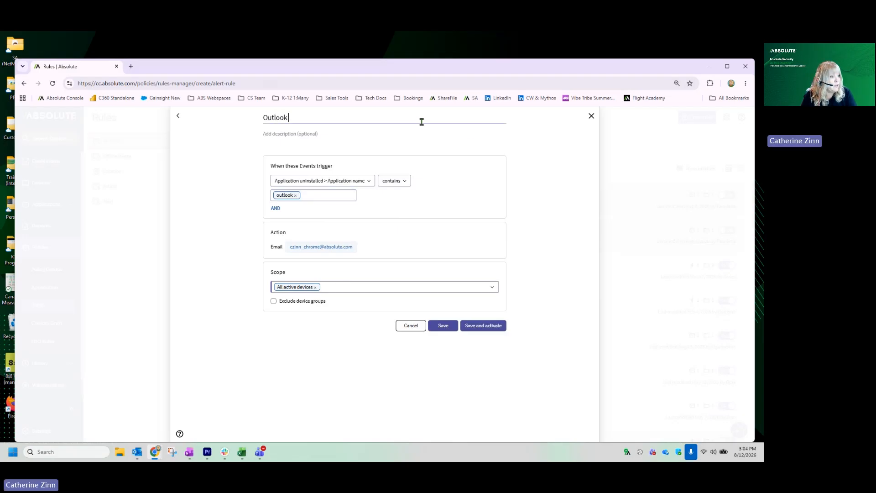
{"action": "type", "text": " uninstalle"}
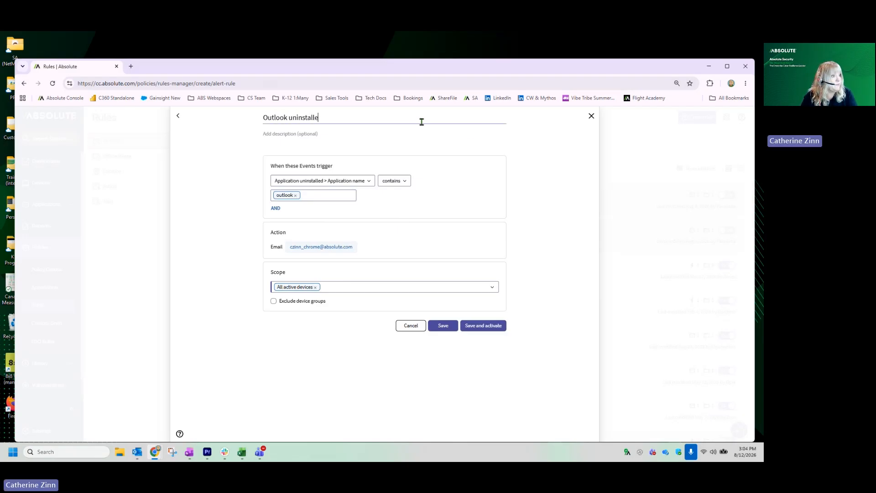
{"action": "type", "text": "d"}
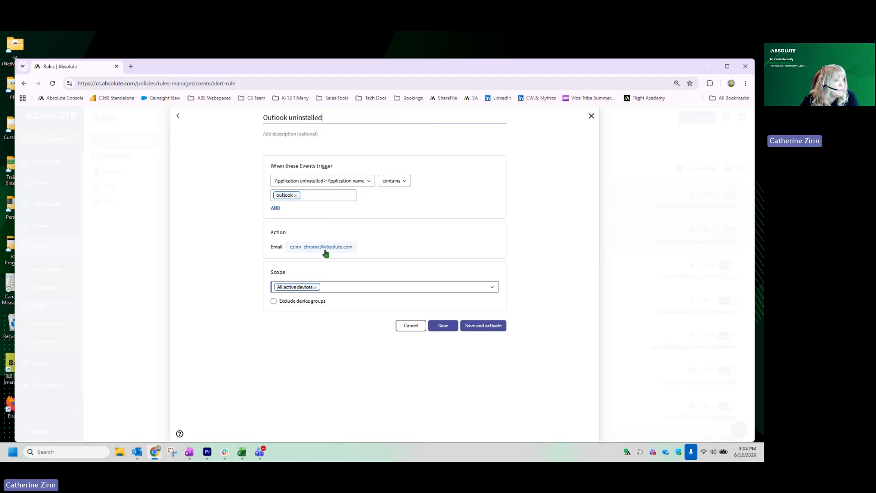
Step: Add the IT team's e-mail address as a second recipient of the rule's alert e-mail
{"action": "left_click", "coordinate": [382, 250]}
{"action": "left_click", "coordinate": [362, 251]}
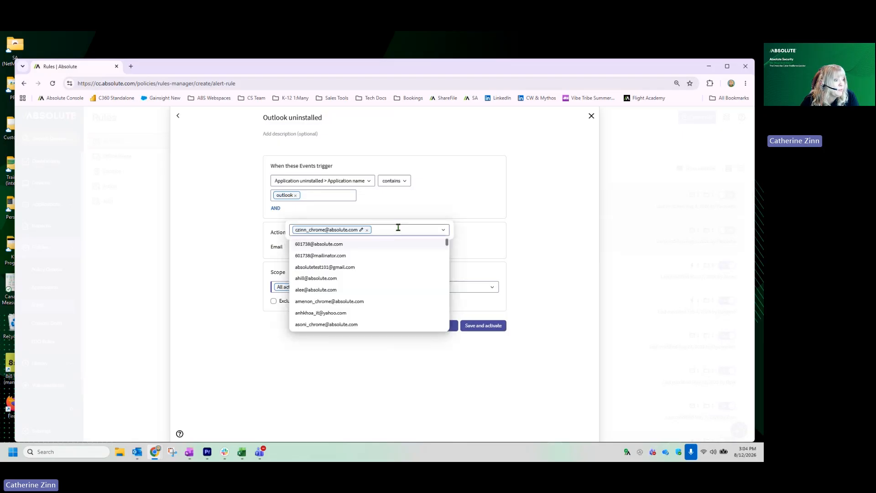
{"action": "scroll", "coordinate": [397, 296], "scroll_direction": "down", "scroll_amount": 2}
{"action": "scroll", "coordinate": [398, 296], "scroll_direction": "down", "scroll_amount": 6}
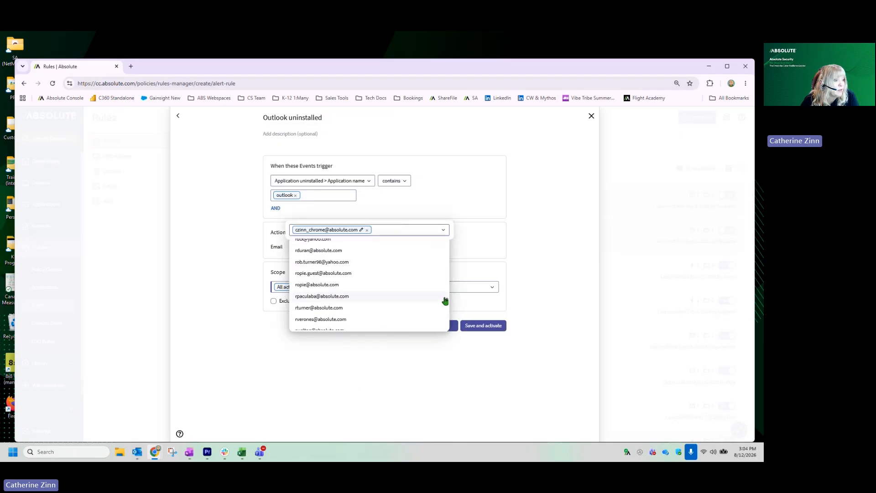
{"action": "left_click_drag", "start_coordinate": [446, 300], "coordinate": [445, 221]}
{"action": "left_click", "coordinate": [397, 228]}
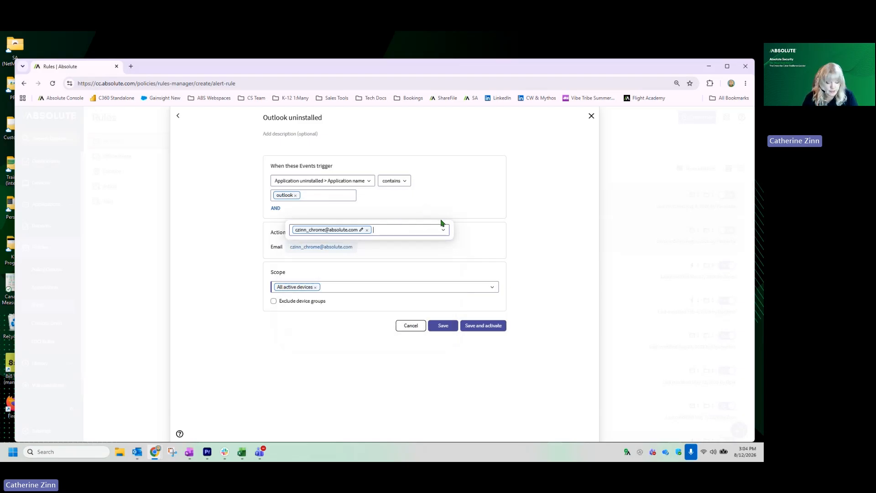
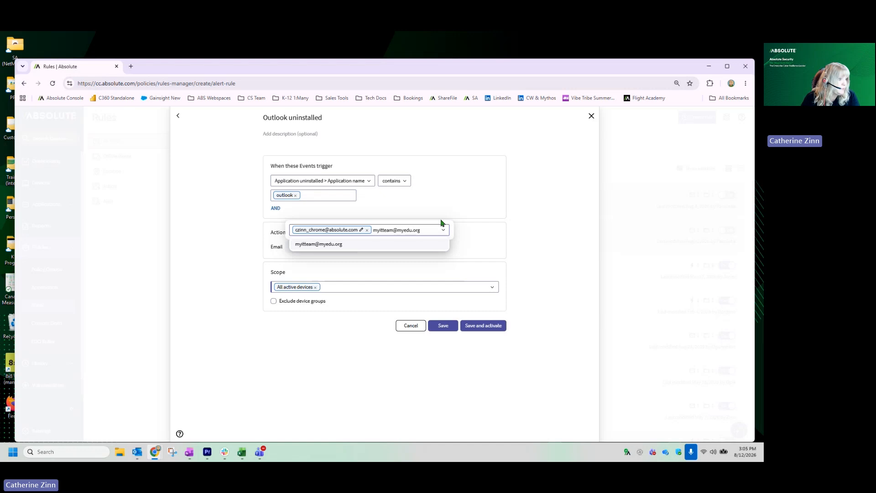
{"action": "key", "text": "Return"}
{"action": "left_click", "coordinate": [574, 226]}
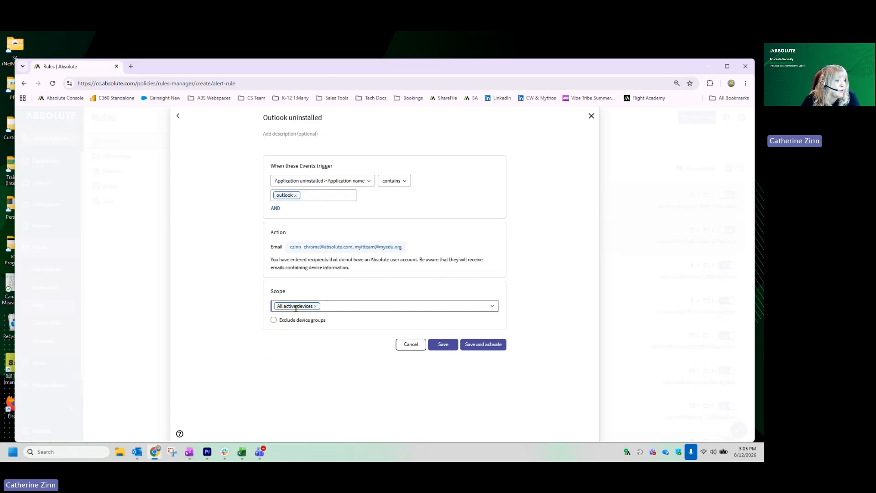
Step: Exclude the Staff device group from the Outlook rule's scope, then save and activate the rule
{"action": "left_click", "coordinate": [273, 320]}
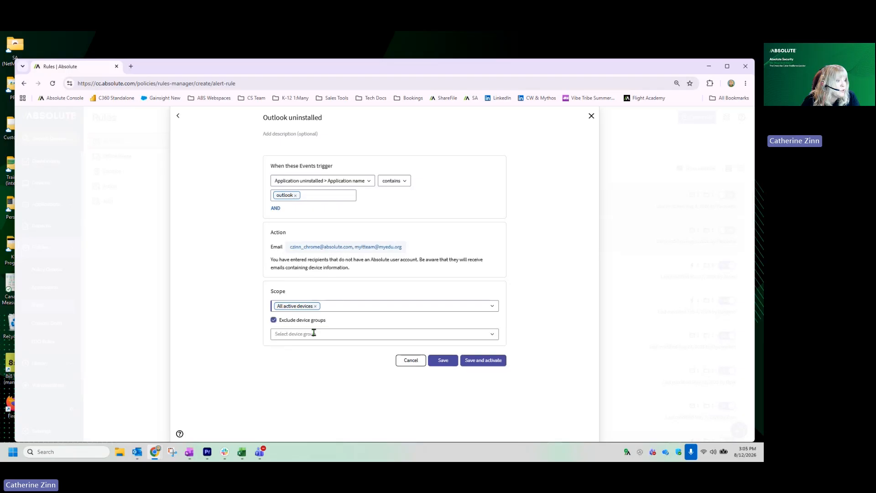
{"action": "left_click", "coordinate": [388, 334]}
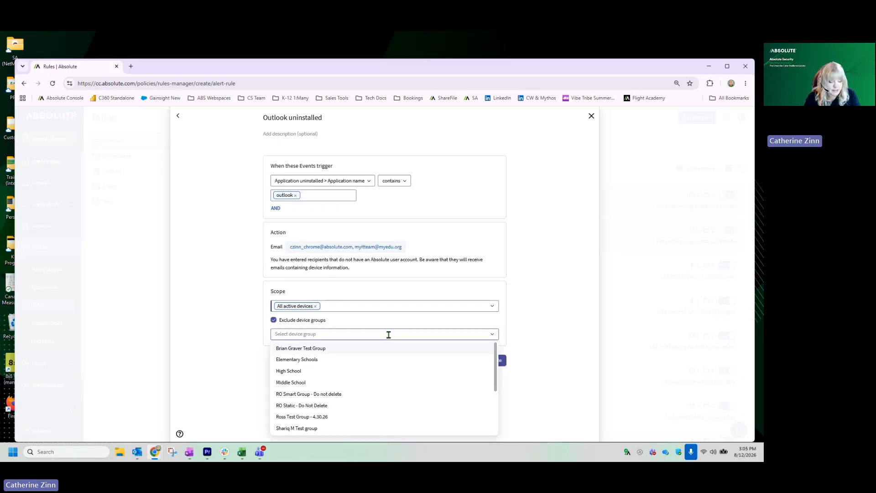
{"action": "type", "text": "staff"}
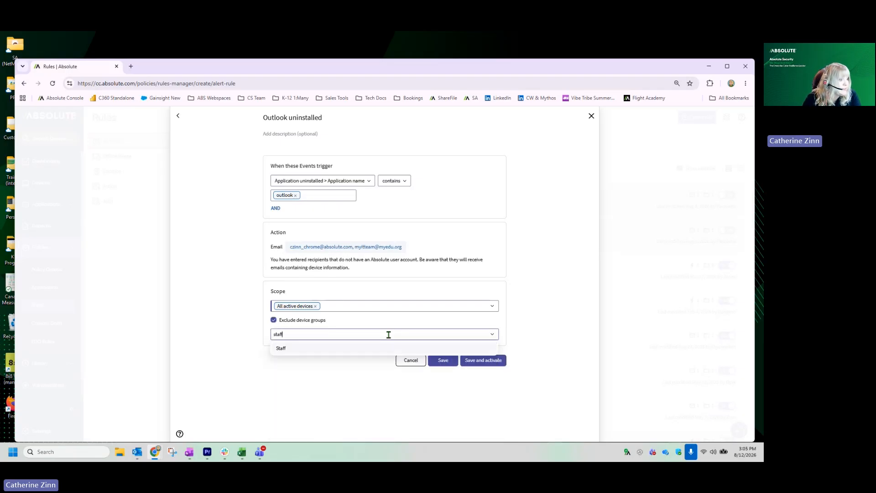
{"action": "left_click", "coordinate": [352, 354]}
{"action": "left_click", "coordinate": [521, 403]}
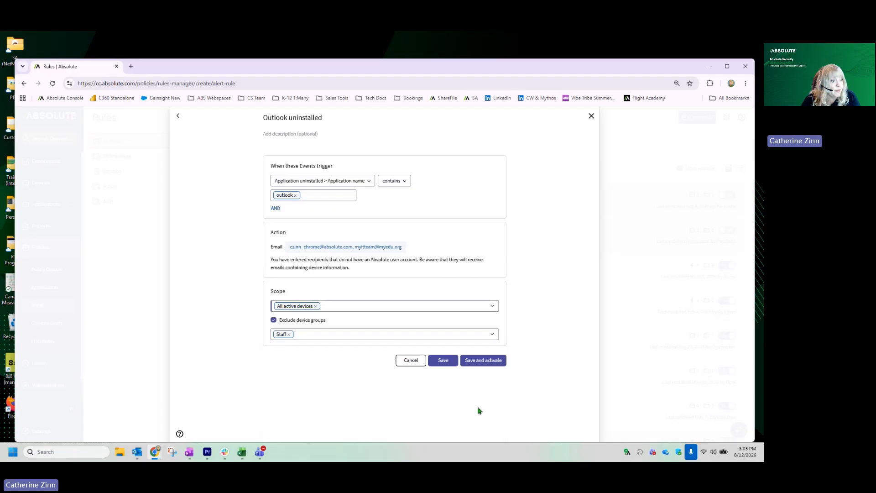
{"action": "left_click", "coordinate": [493, 360]}
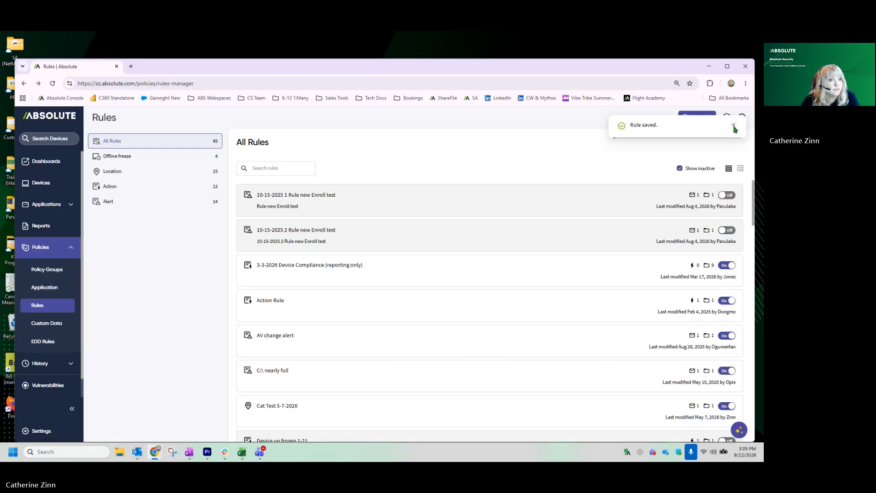
{"action": "left_click", "coordinate": [733, 126]}
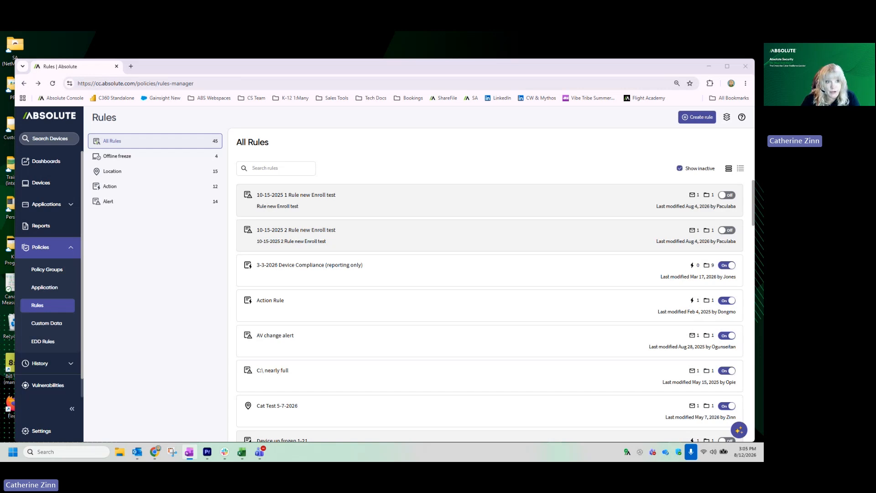
Step: Start another Alert rule with System memory removed > Serial number as its event trigger
{"action": "left_click", "coordinate": [694, 119]}
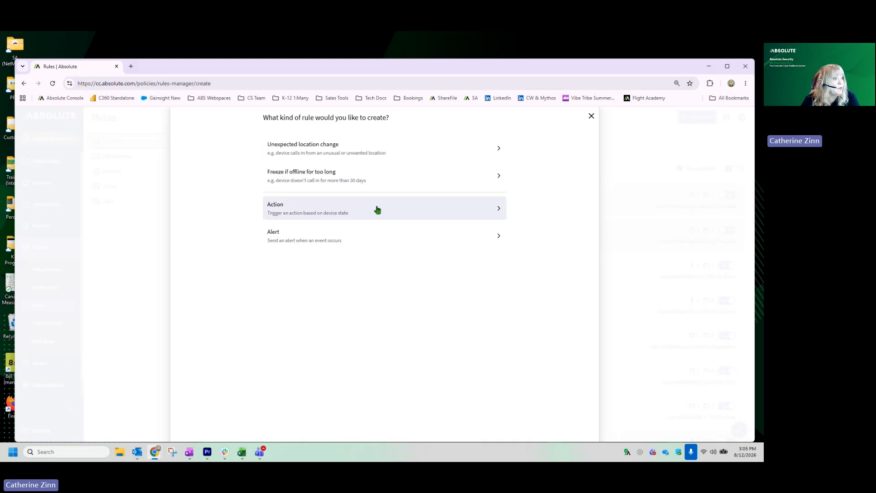
{"action": "left_click", "coordinate": [340, 245]}
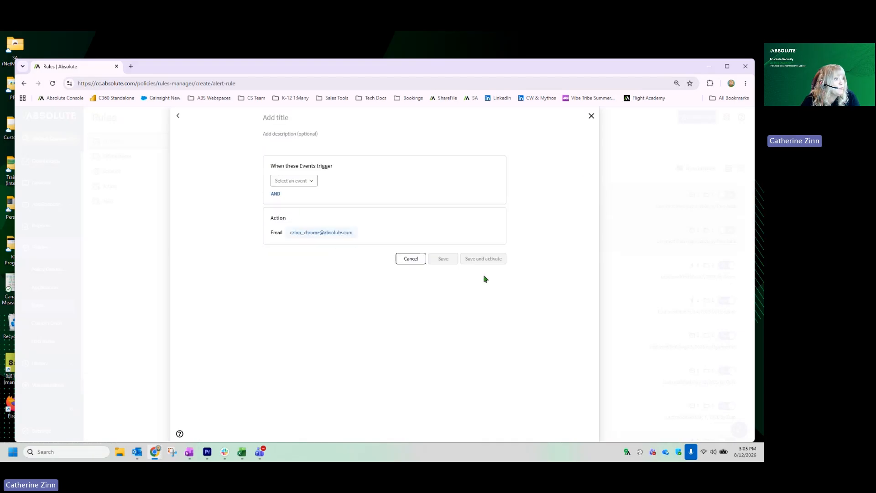
{"action": "left_click", "coordinate": [298, 181]}
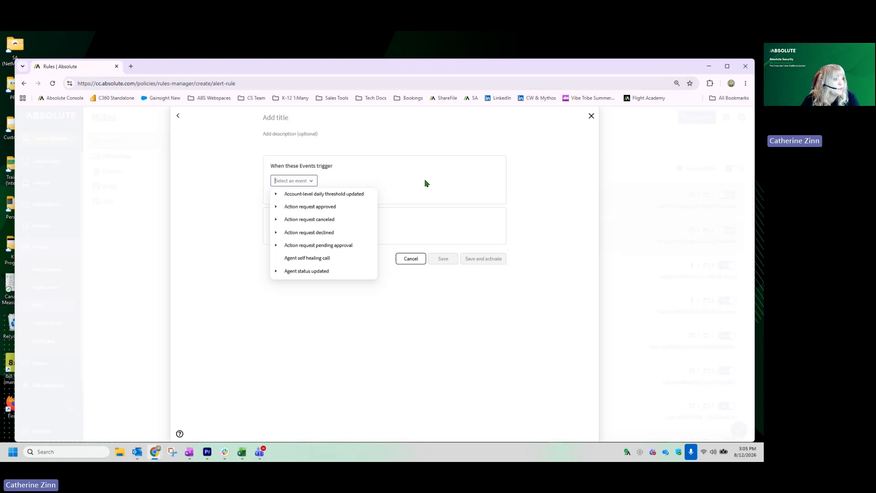
{"action": "type", "text": "sy"}
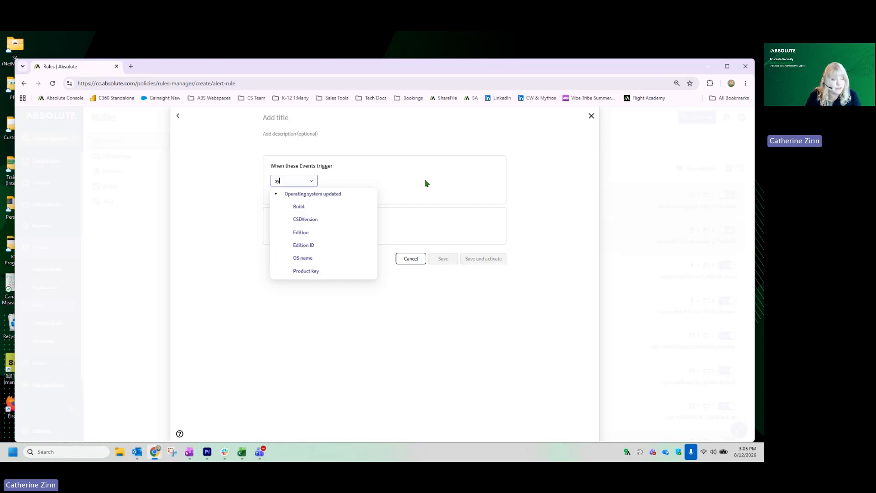
{"action": "type", "text": "stem me"}
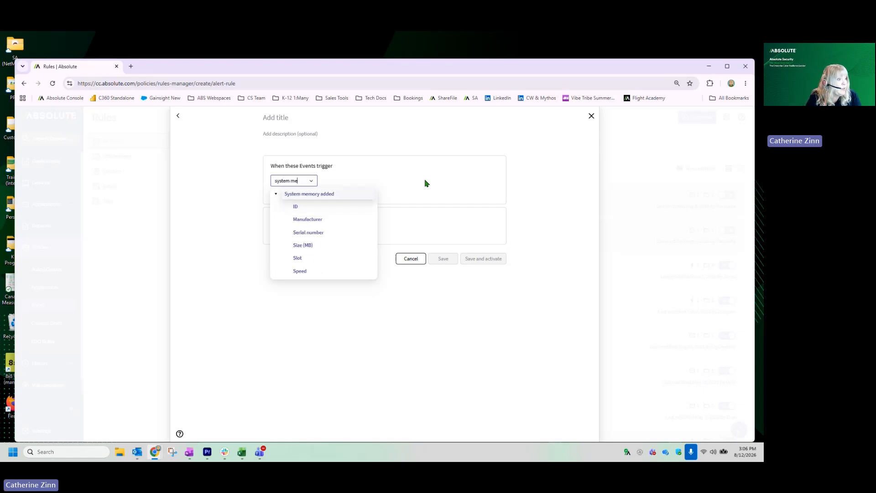
{"action": "type", "text": "mory re"}
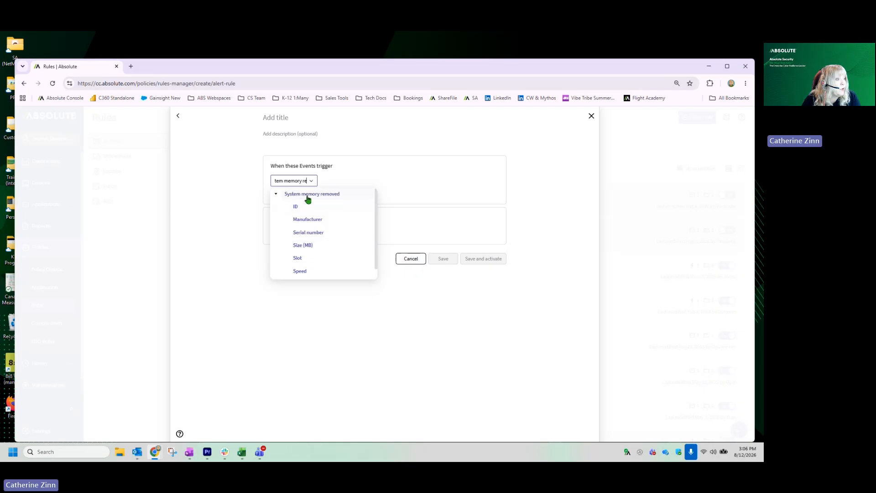
{"action": "left_click", "coordinate": [309, 233]}
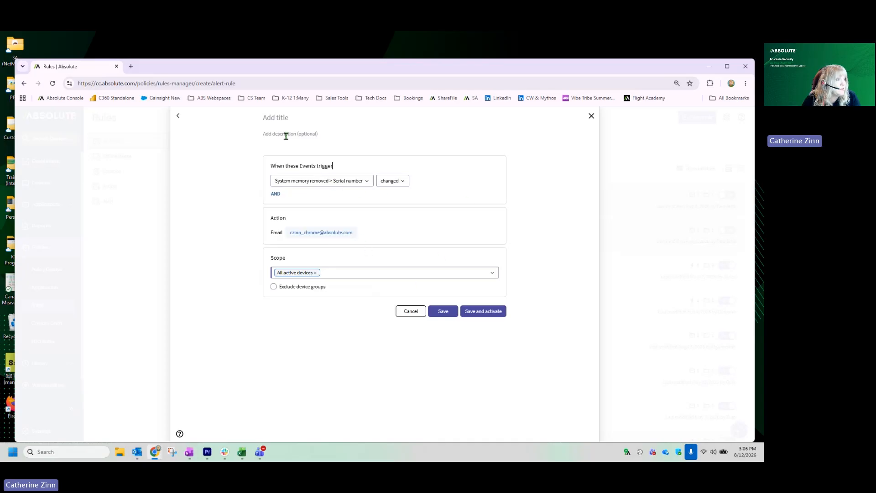
Step: Title the alert rule "System Memory Removed" and set its serial number condition to contains "A-"
{"action": "left_click", "coordinate": [284, 122]}
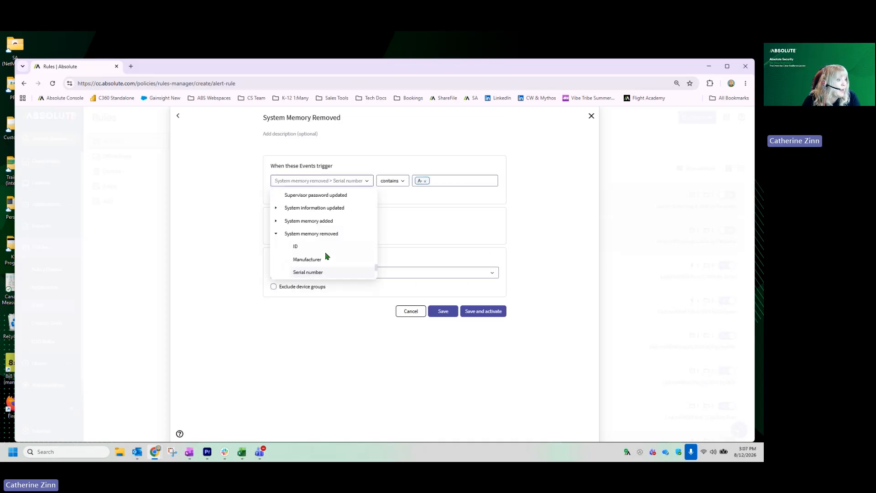
{"action": "scroll", "coordinate": [328, 256], "scroll_direction": "down", "scroll_amount": 1}
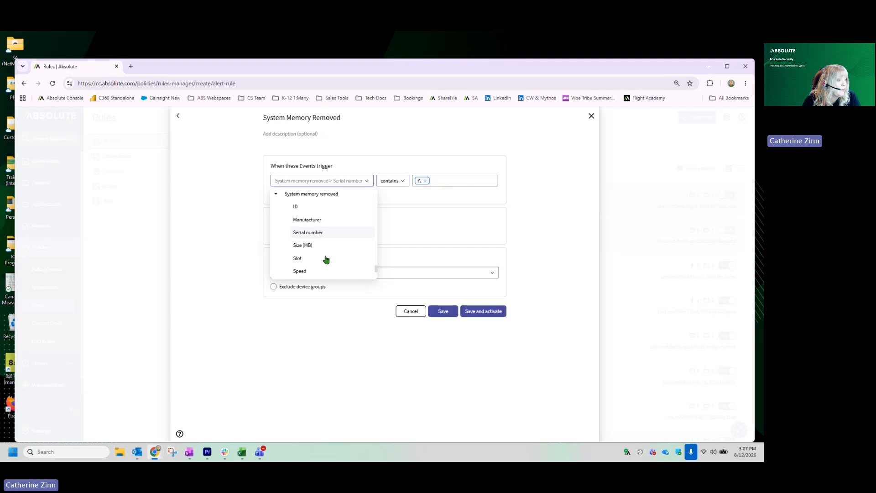
{"action": "scroll", "coordinate": [348, 264], "scroll_direction": "down", "scroll_amount": 1}
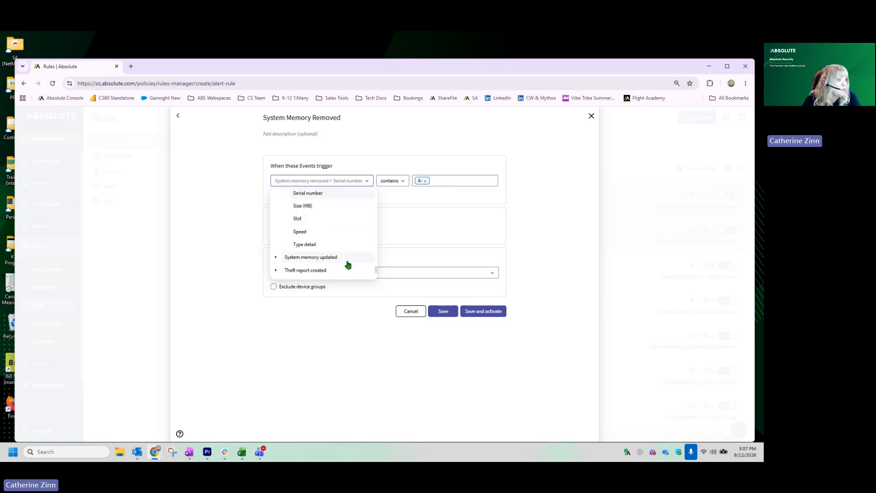
{"action": "scroll", "coordinate": [346, 256], "scroll_direction": "up", "scroll_amount": 2}
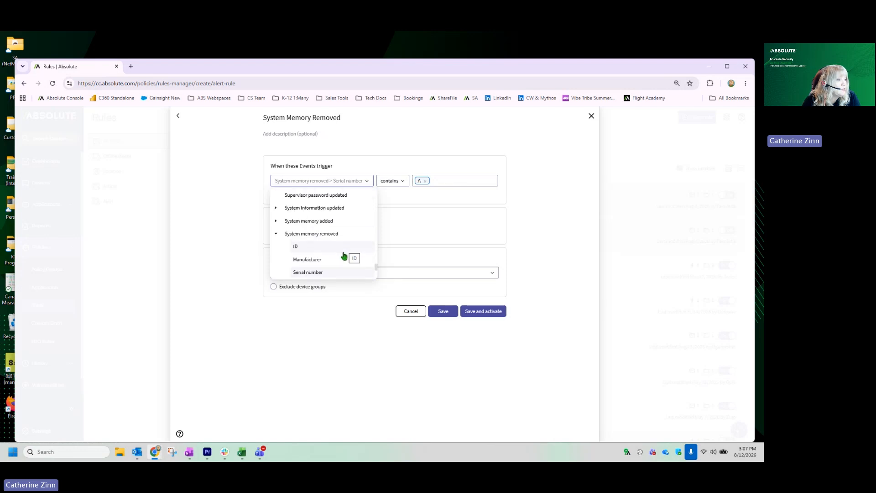
{"action": "scroll", "coordinate": [344, 259], "scroll_direction": "down", "scroll_amount": 2}
{"action": "left_click", "coordinate": [474, 182]}
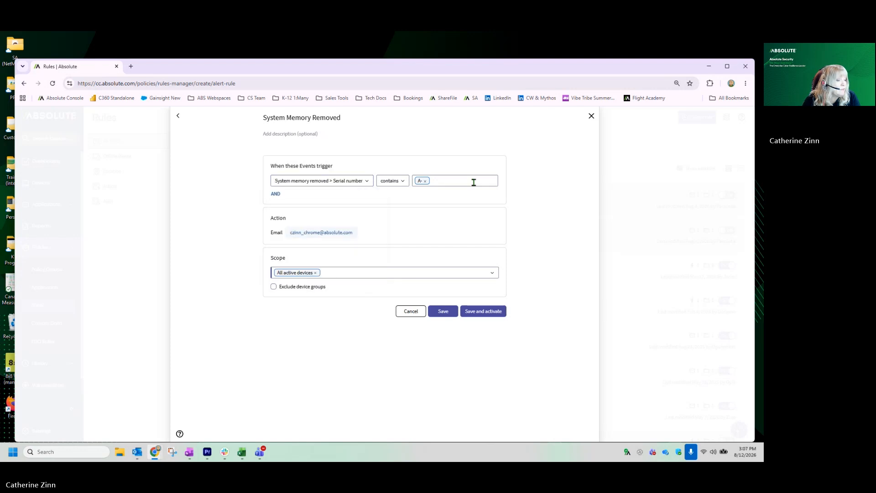
{"action": "left_click", "coordinate": [381, 182]}
{"action": "left_click", "coordinate": [402, 227]}
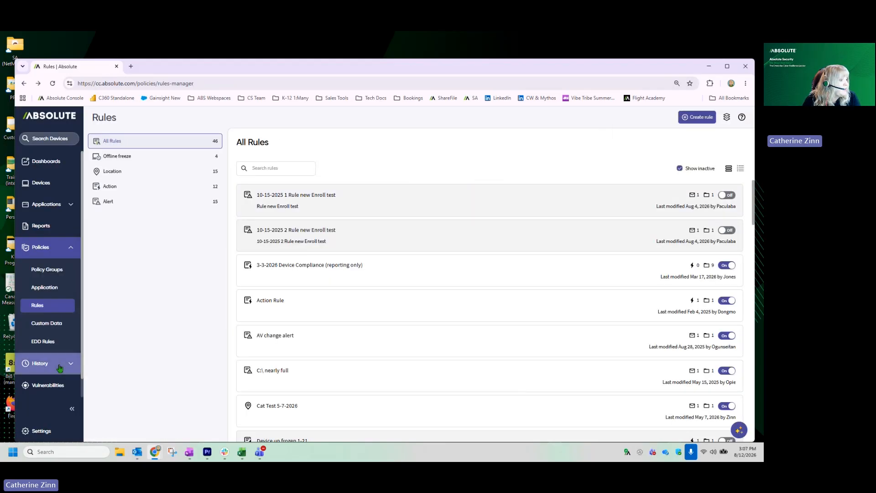
Step: Examine the event history for the last 7 days, including the details of a Microsoft Intune non-compliance reason update
{"action": "left_click", "coordinate": [59, 367]}
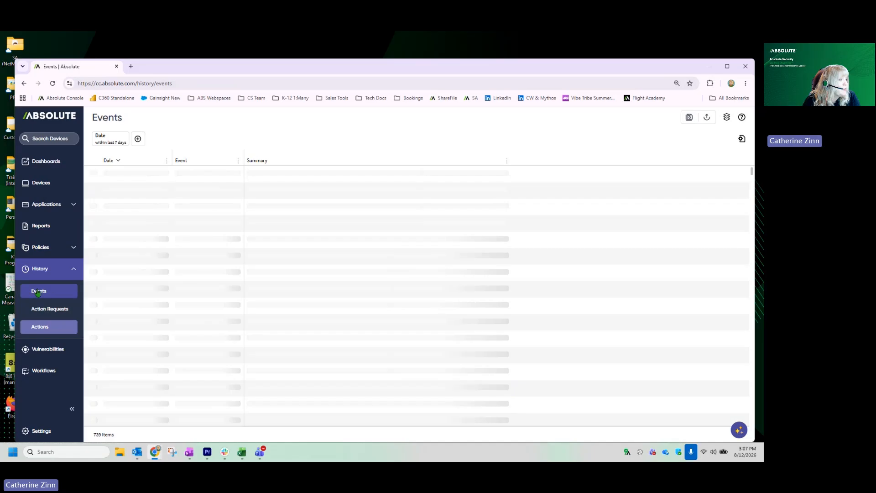
{"action": "scroll", "coordinate": [474, 358], "scroll_direction": "down", "scroll_amount": 4}
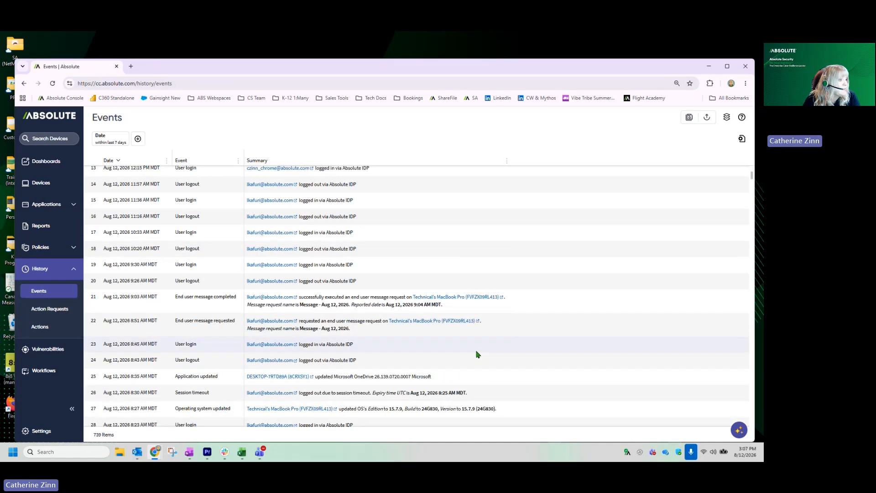
{"action": "scroll", "coordinate": [477, 355], "scroll_direction": "down", "scroll_amount": 12}
{"action": "left_click_drag", "start_coordinate": [306, 282], "coordinate": [378, 282]}
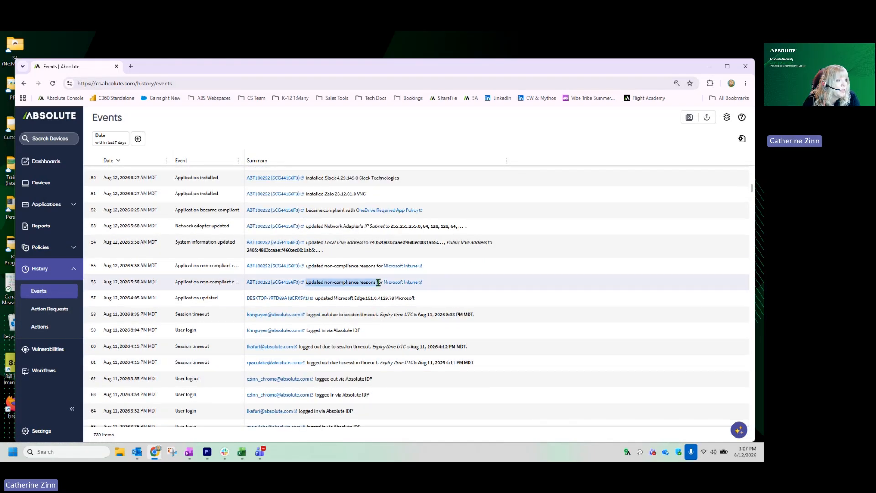
{"action": "scroll", "coordinate": [520, 358], "scroll_direction": "up", "scroll_amount": 2}
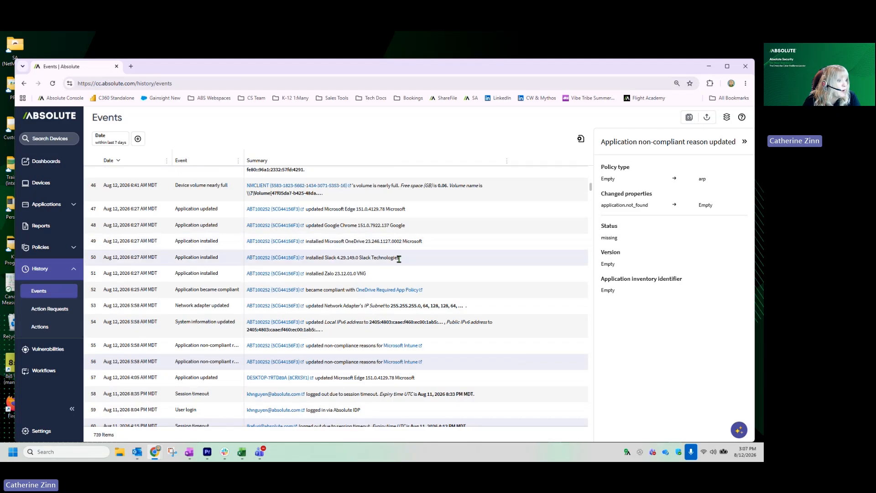
{"action": "scroll", "coordinate": [456, 290], "scroll_direction": "up", "scroll_amount": 1}
{"action": "scroll", "coordinate": [505, 351], "scroll_direction": "up", "scroll_amount": 5}
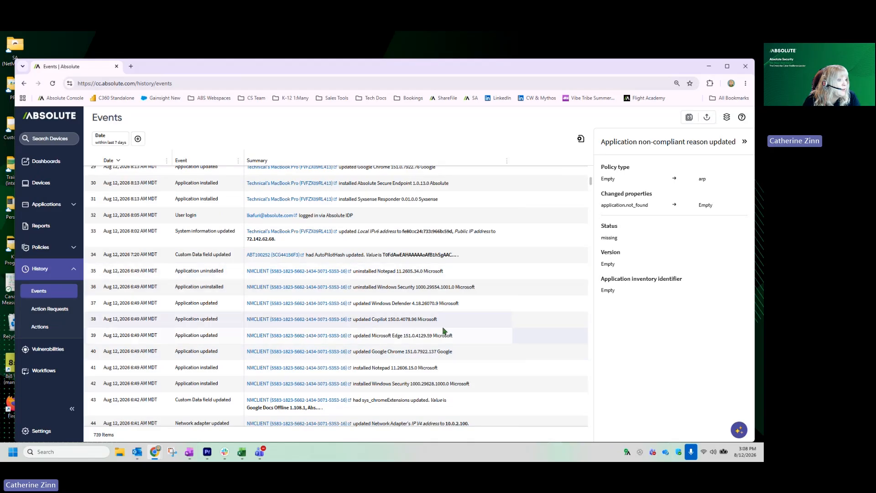
{"action": "scroll", "coordinate": [543, 392], "scroll_direction": "up", "scroll_amount": 3}
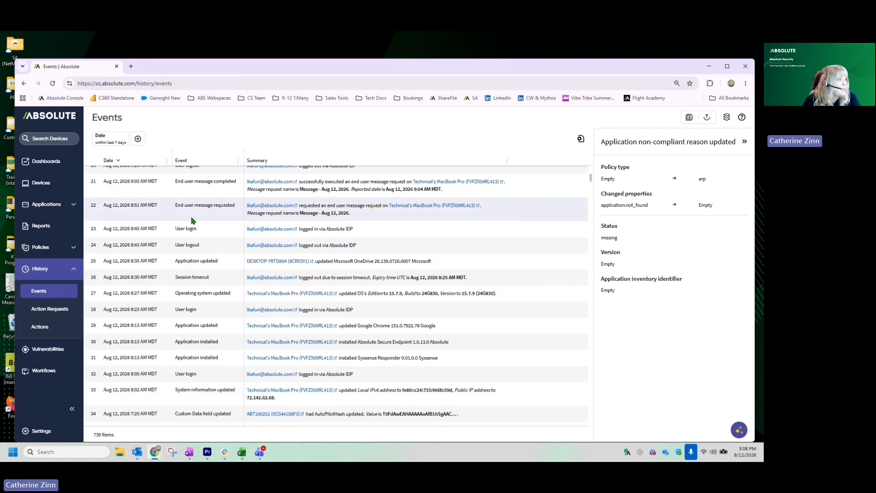
Step: Start a new widget on the Student Shenanigans dashboard with Events as its data source
{"action": "left_click", "coordinate": [46, 161]}
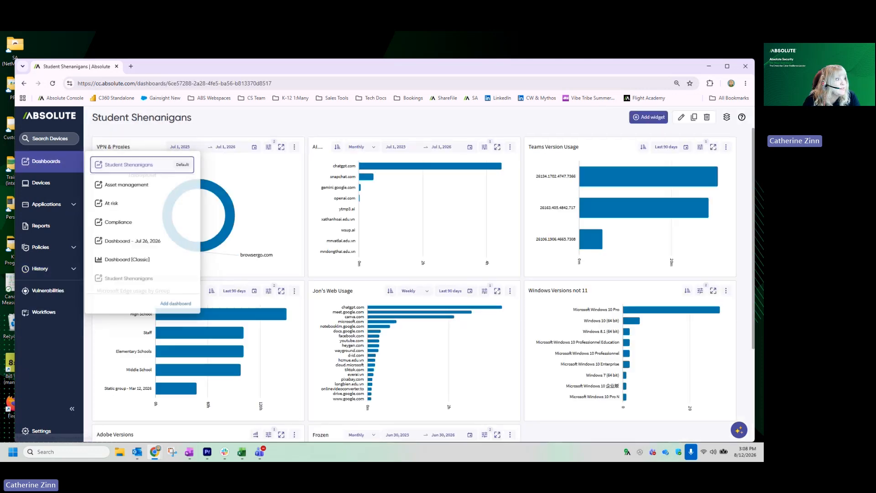
{"action": "left_click", "coordinate": [647, 117]}
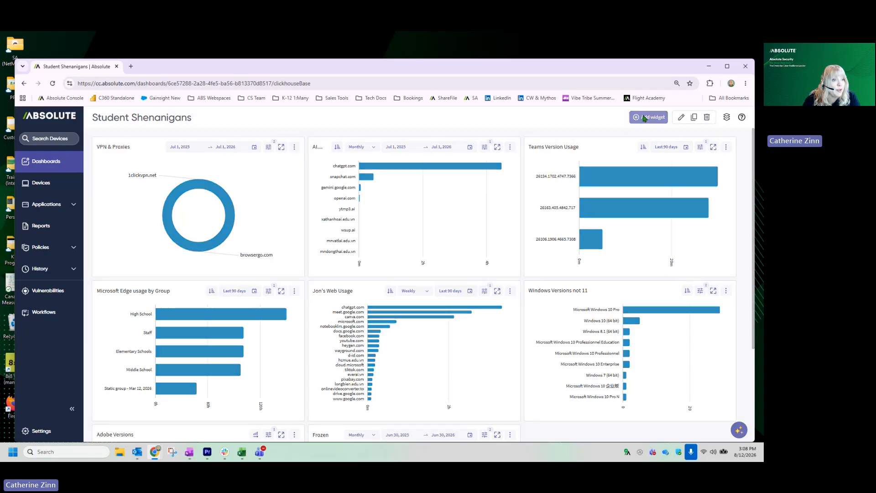
{"action": "left_click", "coordinate": [661, 187]}
{"action": "left_click", "coordinate": [663, 216]}
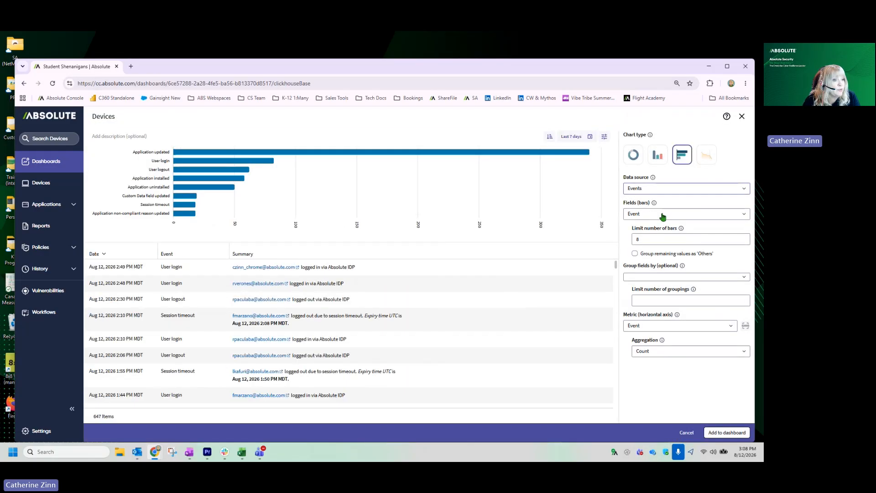
Step: Filter the widget to the events Unfreeze code unmasked, Device freeze removed, Device freeze removed by passcode and Firmware freeze removed by passcode
{"action": "left_click", "coordinate": [604, 136]}
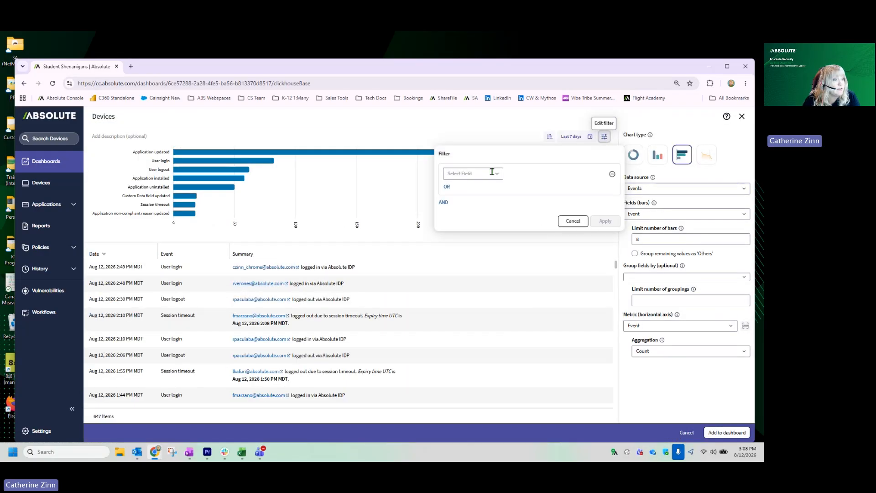
{"action": "type", "text": "unfre"}
{"action": "type", "text": "e"}
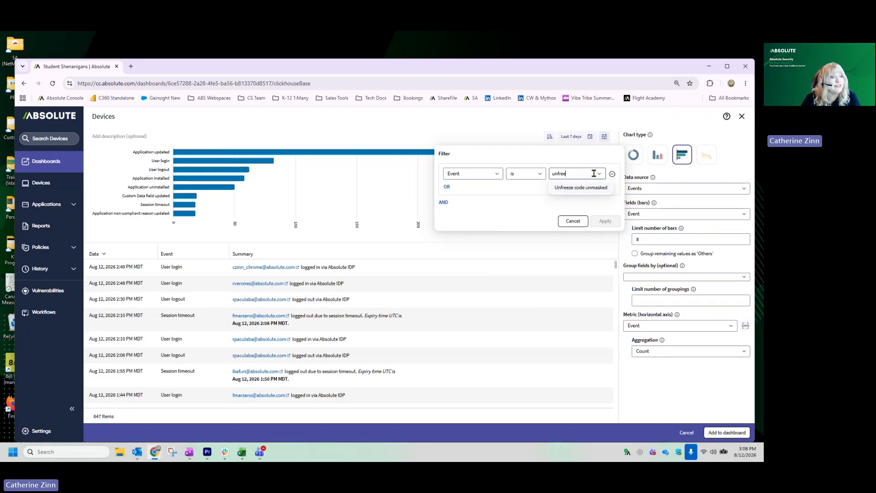
{"action": "left_click", "coordinate": [568, 192]}
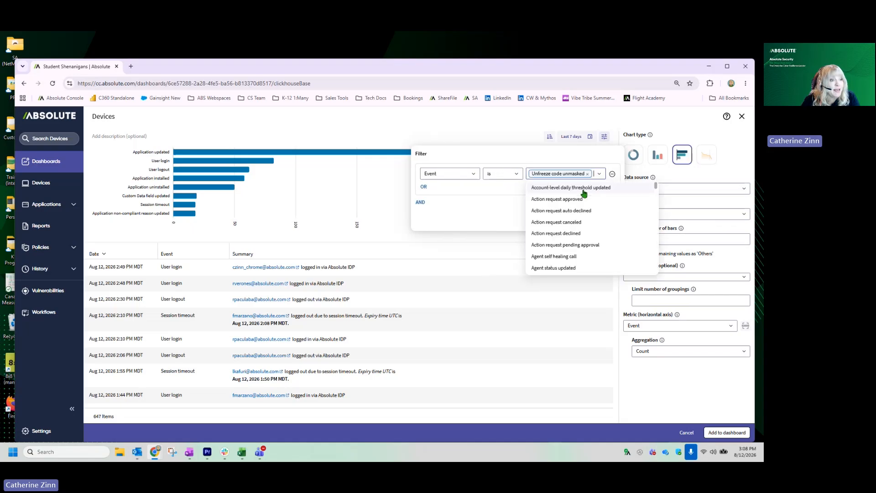
{"action": "type", "text": "freeze rem"}
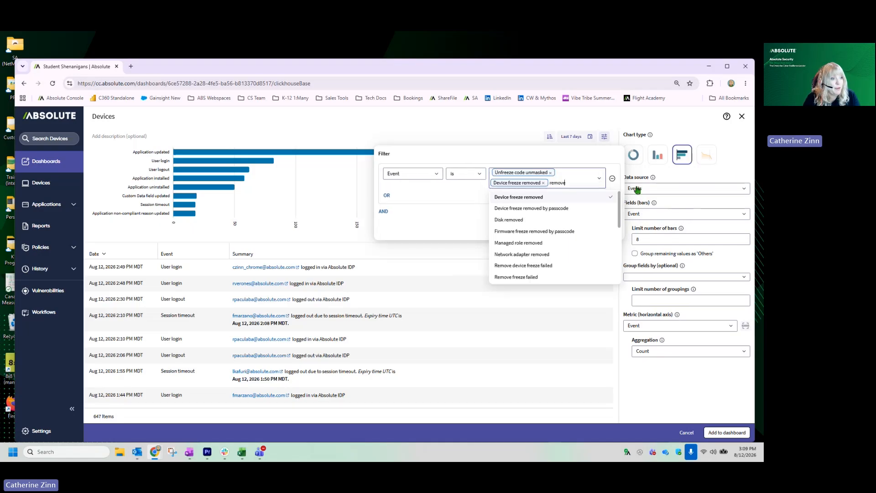
{"action": "type", "text": "d"}
{"action": "left_click", "coordinate": [552, 208]}
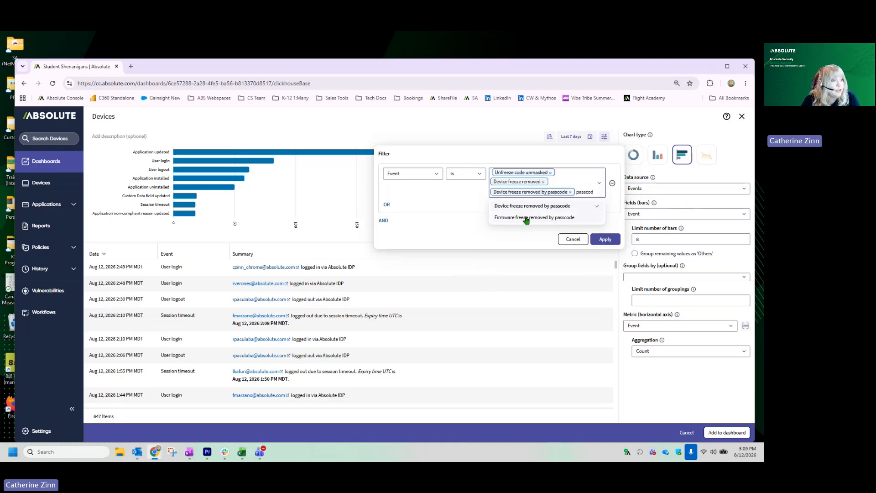
{"action": "left_click", "coordinate": [525, 218]}
{"action": "left_click", "coordinate": [465, 211]}
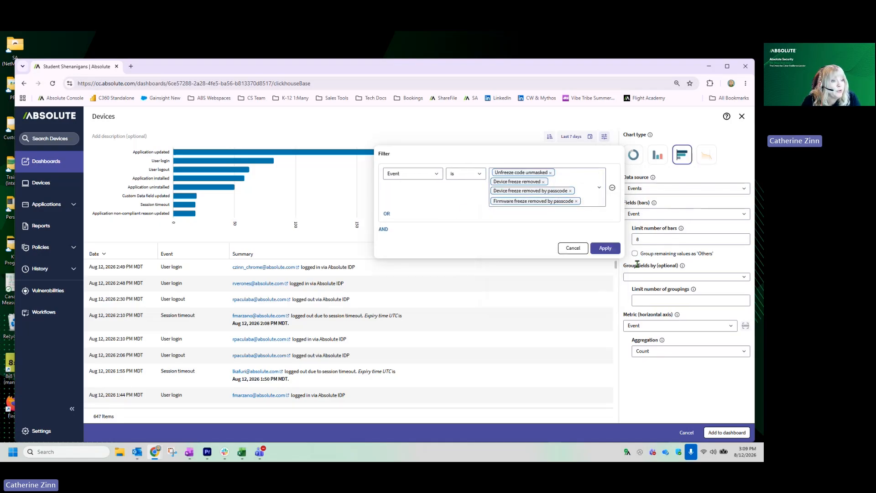
{"action": "left_click", "coordinate": [603, 249]}
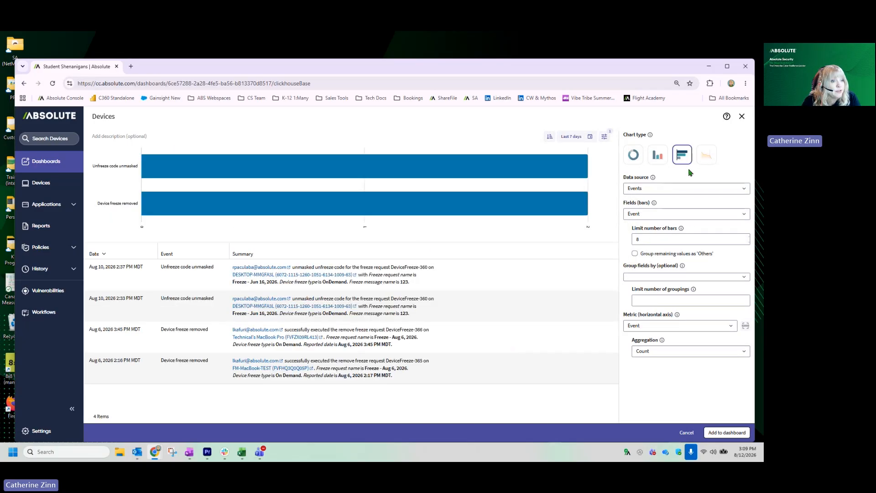
Step: Switch the widget to a line chart covering the last 90 days
{"action": "left_click", "coordinate": [706, 154]}
{"action": "left_click", "coordinate": [572, 136]}
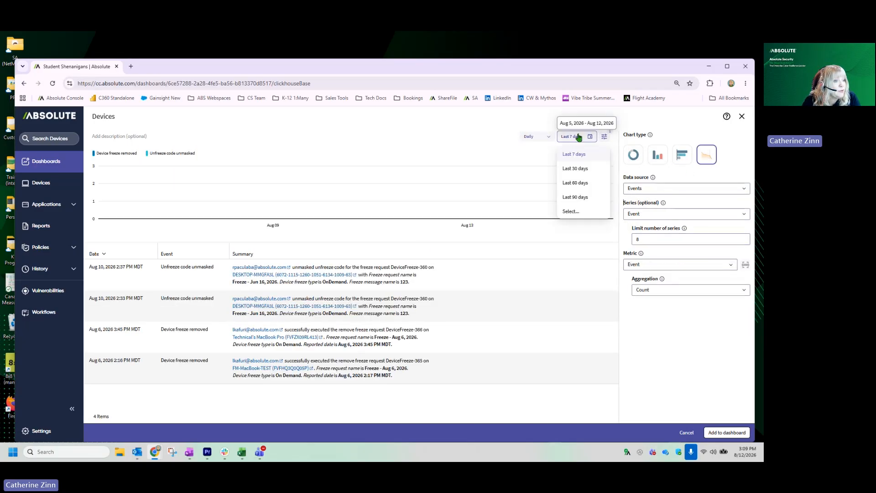
{"action": "left_click", "coordinate": [582, 197]}
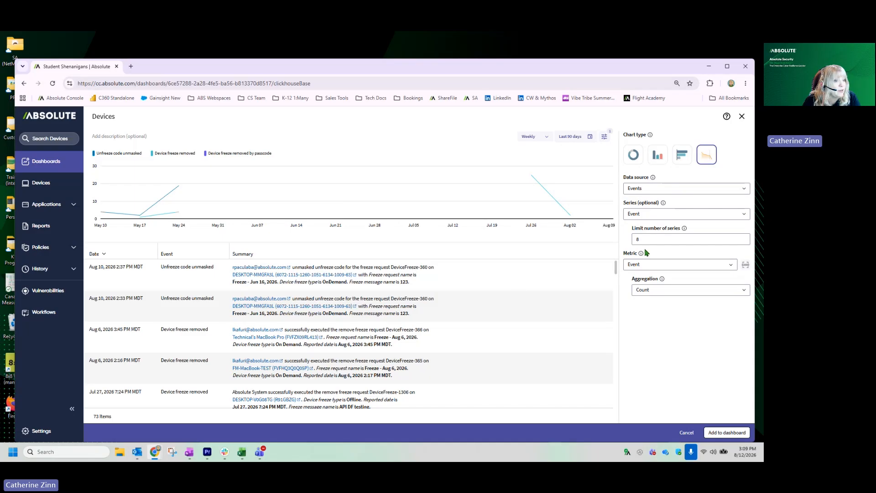
Step: Limit the line chart to 1 series and plot it at a monthly interval
{"action": "left_click_drag", "start_coordinate": [646, 237], "coordinate": [543, 199]}
{"action": "type", "text": "1"}
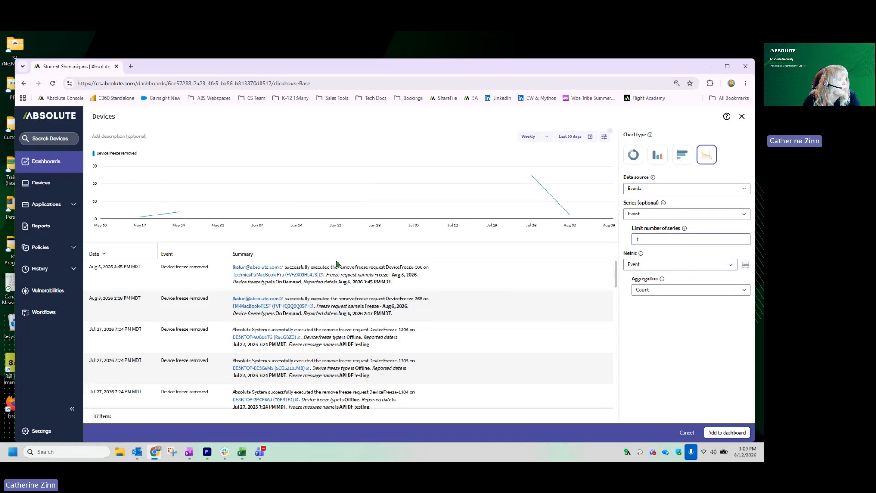
{"action": "left_click", "coordinate": [533, 137]}
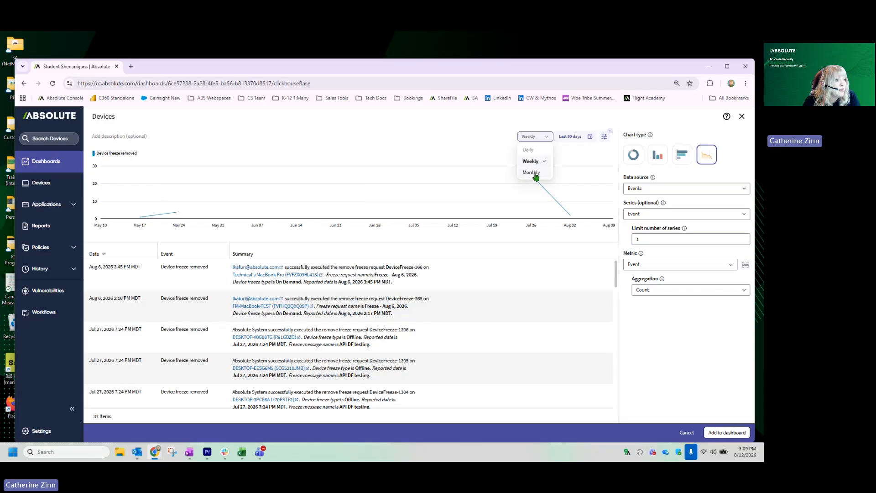
{"action": "left_click", "coordinate": [535, 174]}
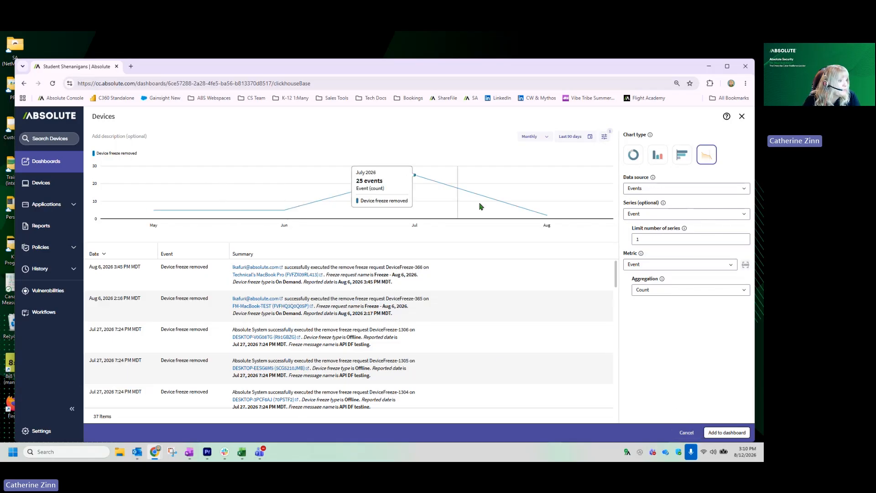
Step: Add an AND condition to the widget's filter that restricts the events to one specific user
{"action": "left_click", "coordinate": [605, 137]}
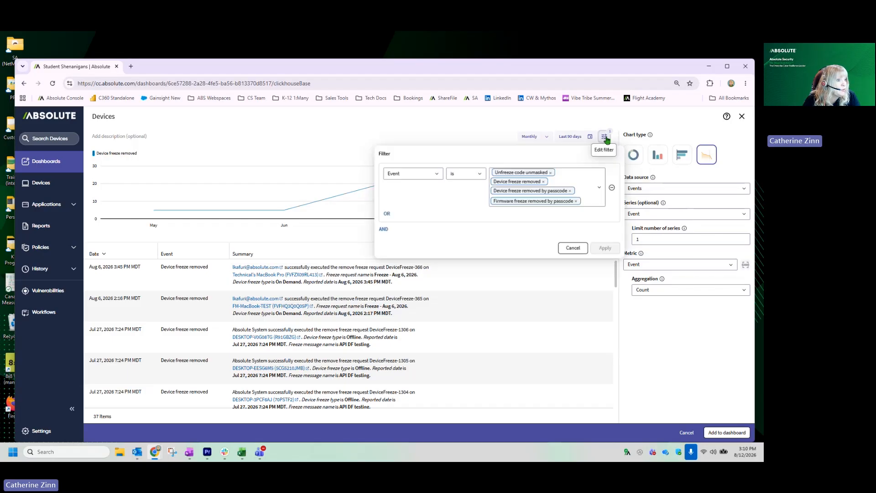
{"action": "left_click", "coordinate": [385, 229]}
{"action": "left_click", "coordinate": [417, 287]}
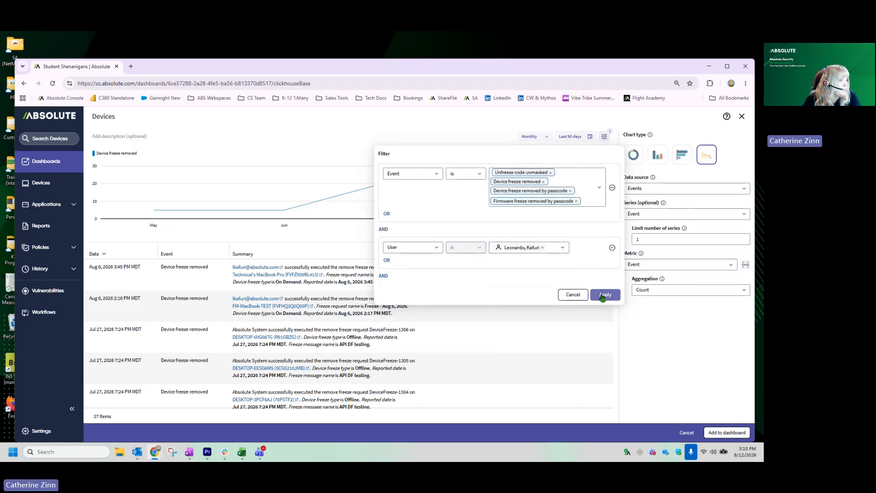
{"action": "left_click", "coordinate": [603, 295]}
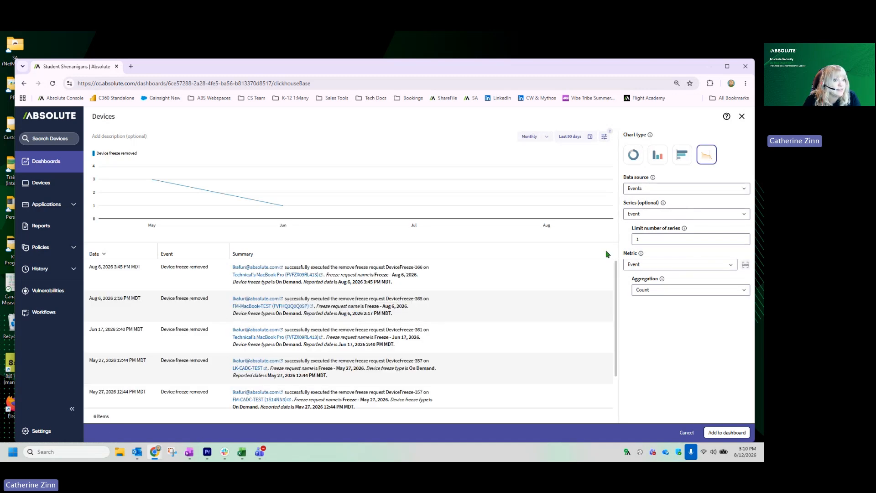
Step: Present the events as a horizontal bar chart grouped by Actor for Jul 1, 2025 to Aug 1, 2026, and add it as "Unfreeze Actions"
{"action": "left_click", "coordinate": [682, 155]}
{"action": "left_click", "coordinate": [571, 137]}
{"action": "left_click", "coordinate": [429, 184]}
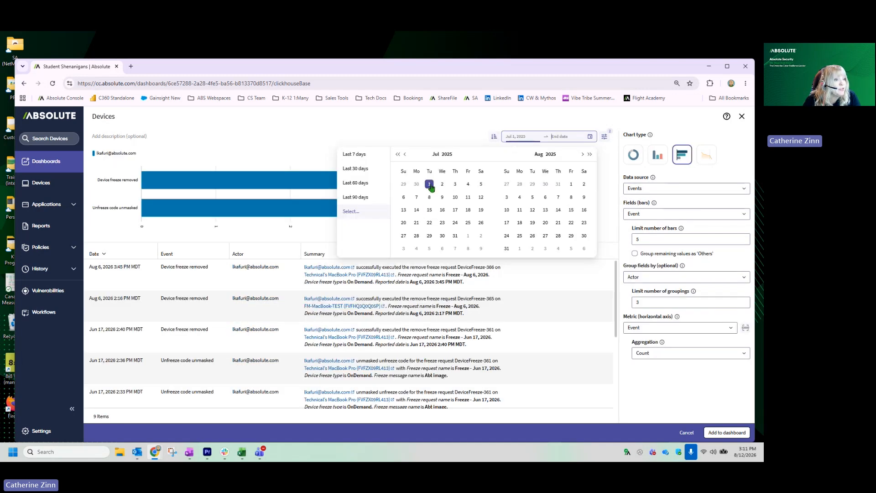
{"action": "left_click", "coordinate": [590, 154]}
{"action": "left_click", "coordinate": [584, 184]}
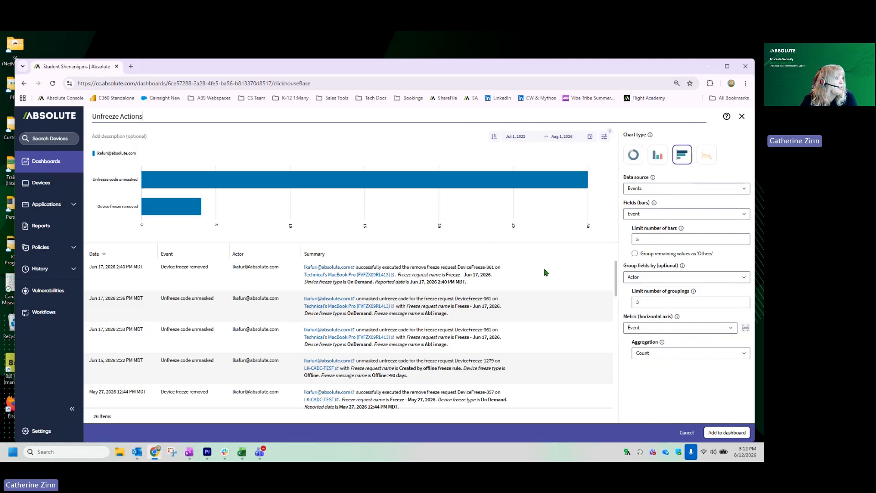
{"action": "left_click", "coordinate": [722, 433]}
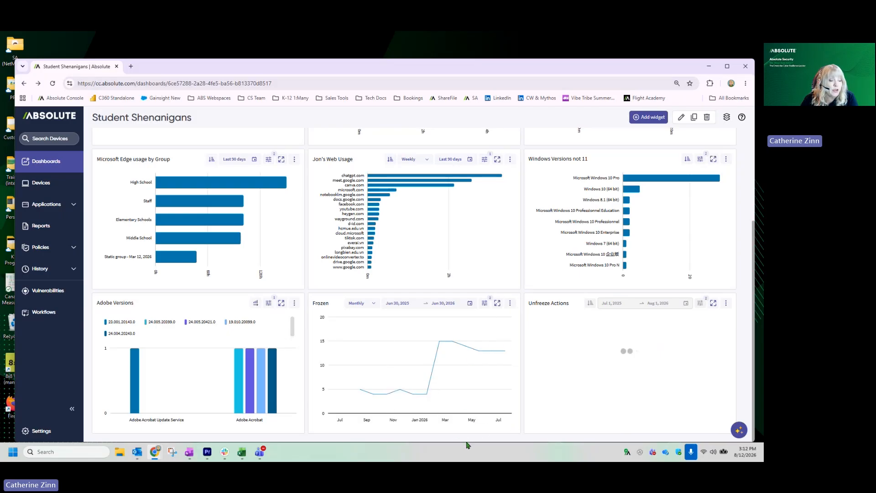
Step: Open the Frozen widget and inspect its filter conditions on frozen state and device group
{"action": "left_click", "coordinate": [497, 303]}
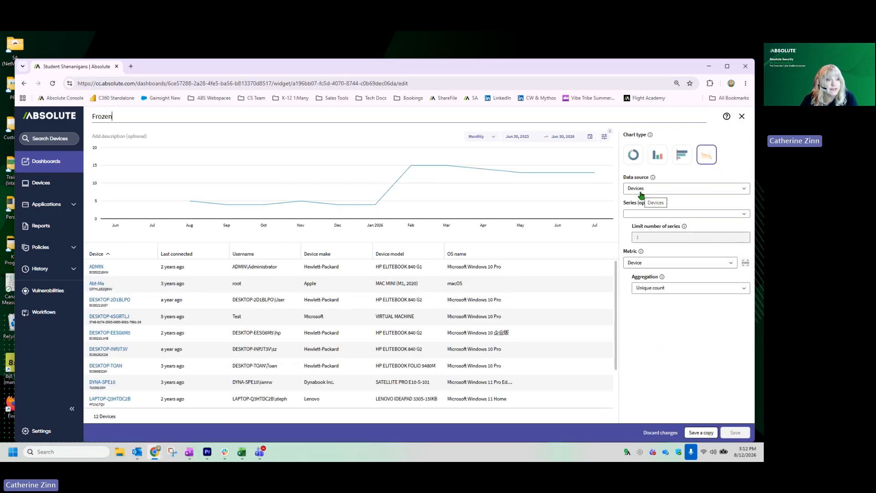
{"action": "left_click", "coordinate": [604, 136]}
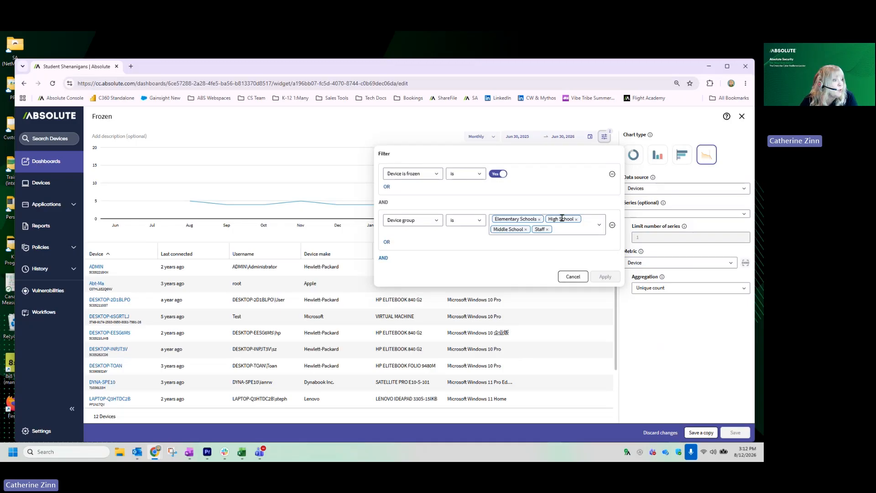
{"action": "left_click", "coordinate": [573, 276]}
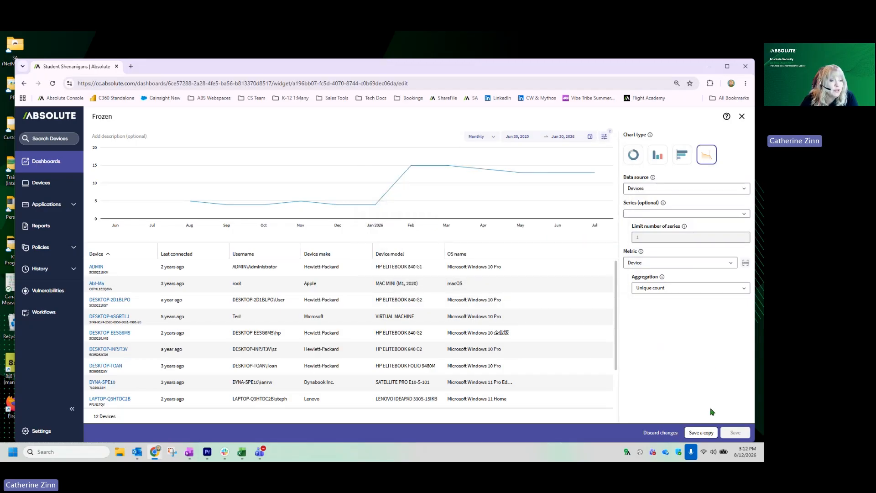
Step: Split the Frozen trend by Device group and set its date range to Feb 1, 2026 through Jul 31, 2026
{"action": "left_click", "coordinate": [734, 214]}
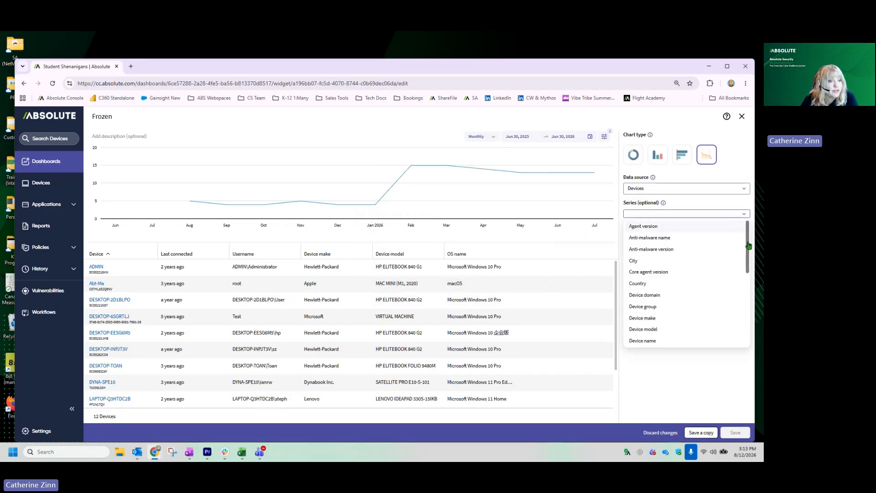
{"action": "left_click", "coordinate": [645, 307]}
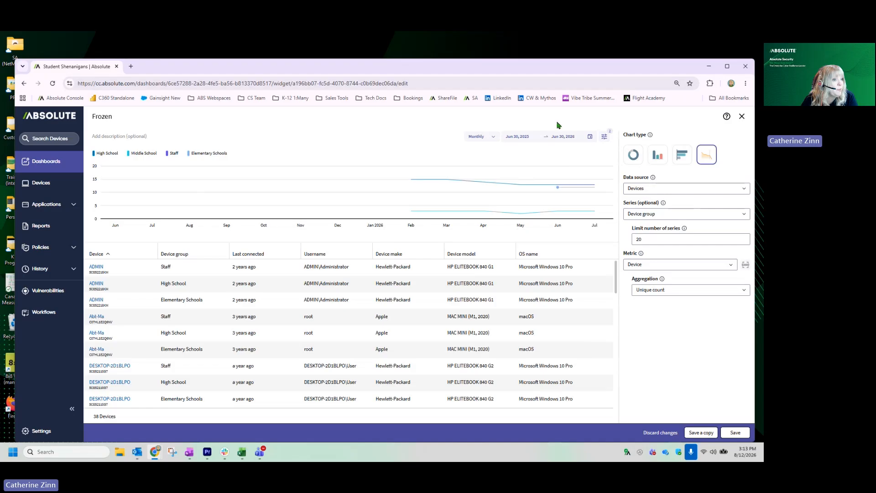
{"action": "left_click", "coordinate": [517, 137]}
{"action": "left_click", "coordinate": [404, 155]}
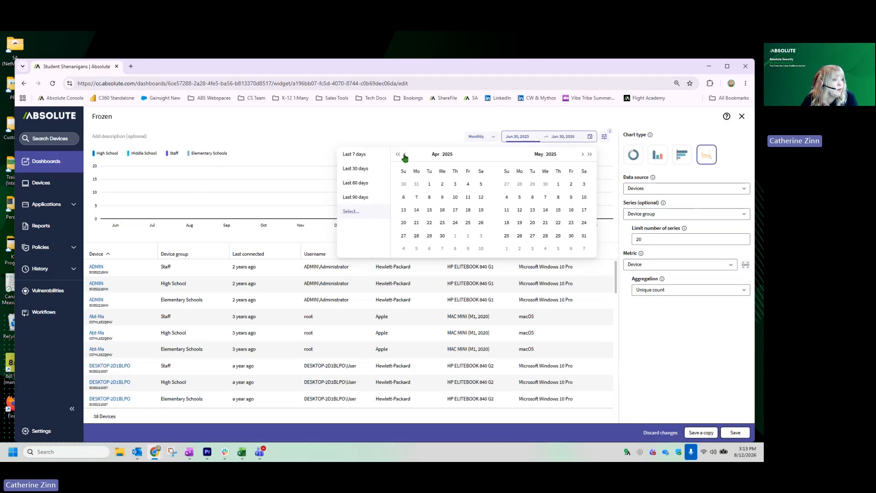
{"action": "left_click", "coordinate": [405, 155]}
{"action": "left_click", "coordinate": [577, 391]}
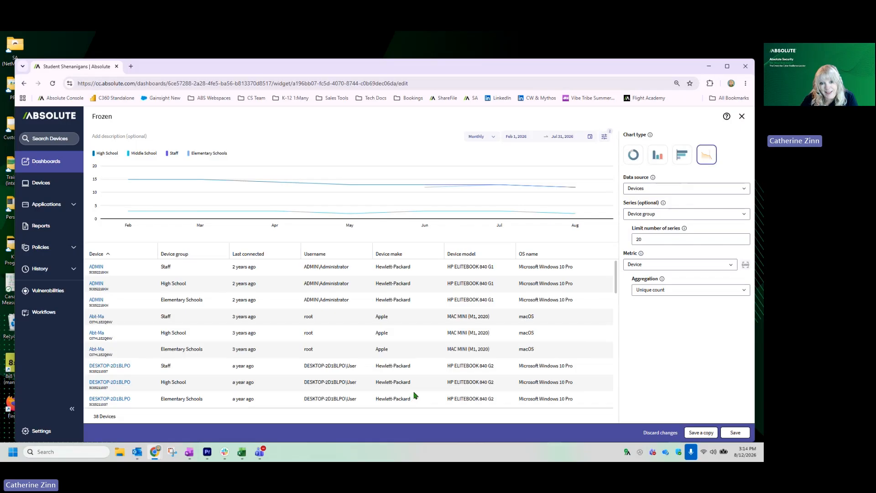
Step: Review the Frozen widget's filter and device list, and discard the unsaved changes
{"action": "mouse_move", "coordinate": [125, 218]}
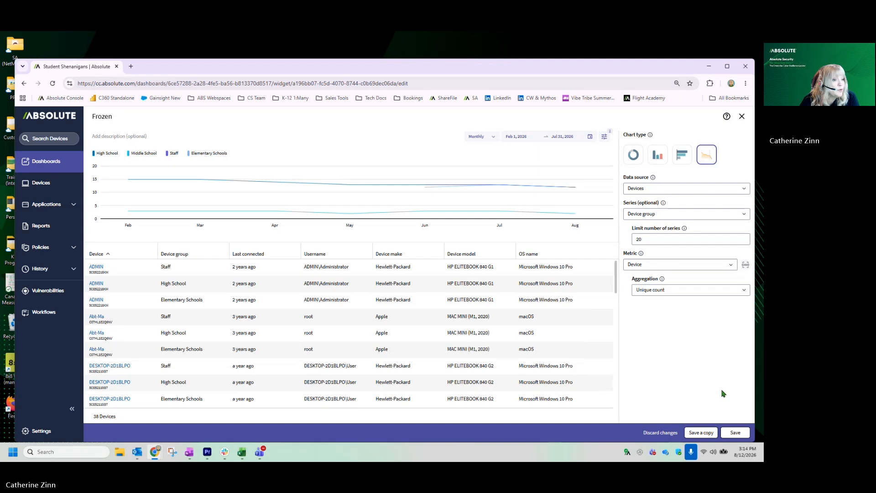
{"action": "left_click", "coordinate": [604, 136]}
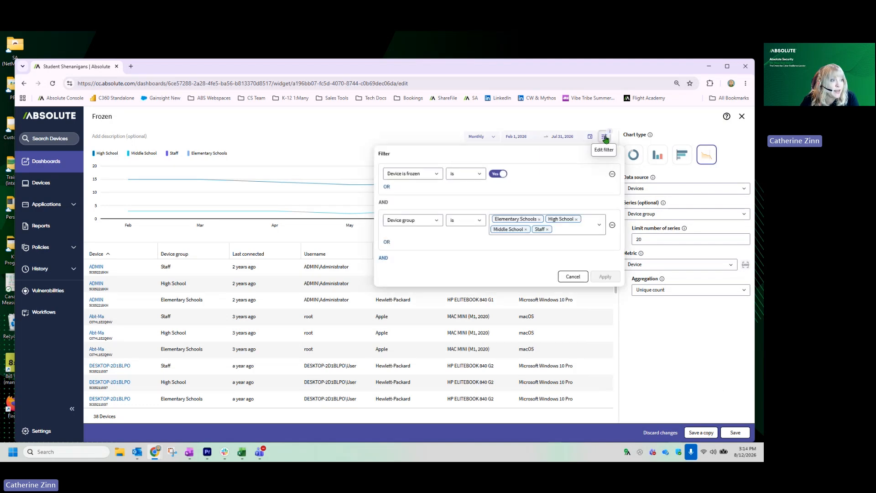
{"action": "left_click", "coordinate": [683, 124]}
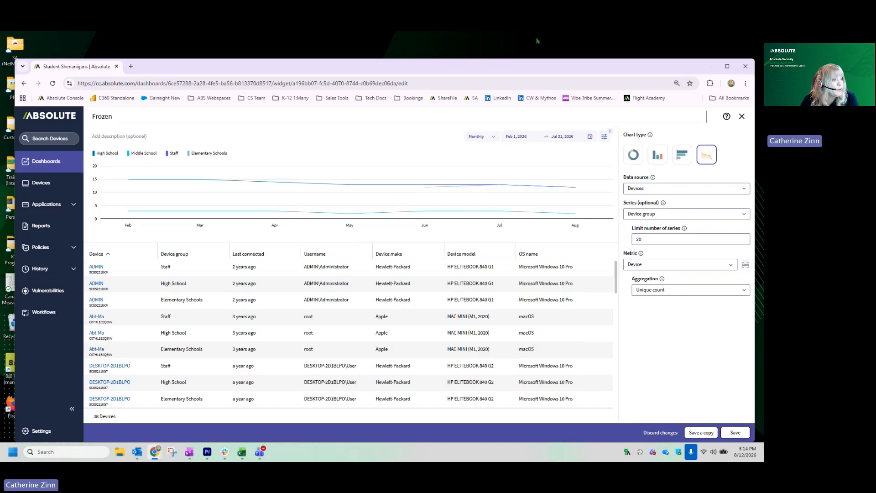
{"action": "left_click_drag", "start_coordinate": [232, 350], "coordinate": [253, 350]}
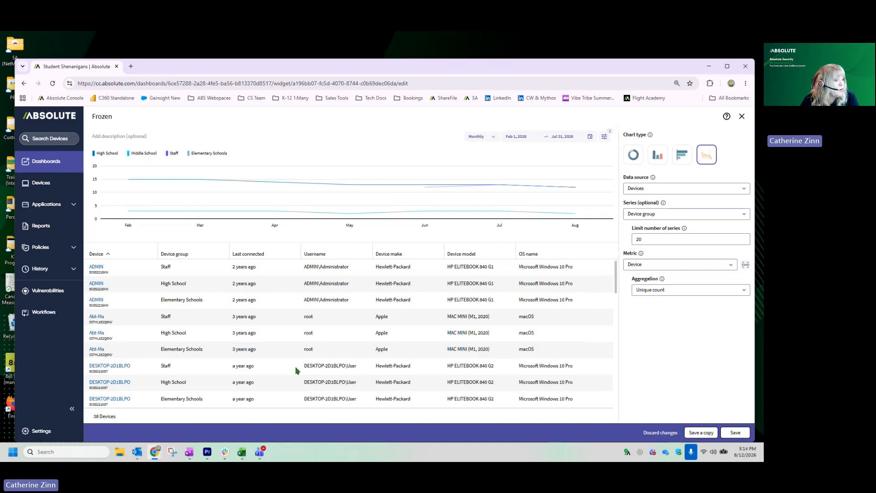
{"action": "scroll", "coordinate": [296, 371], "scroll_direction": "down", "scroll_amount": 3}
{"action": "scroll", "coordinate": [296, 371], "scroll_direction": "up", "scroll_amount": 3}
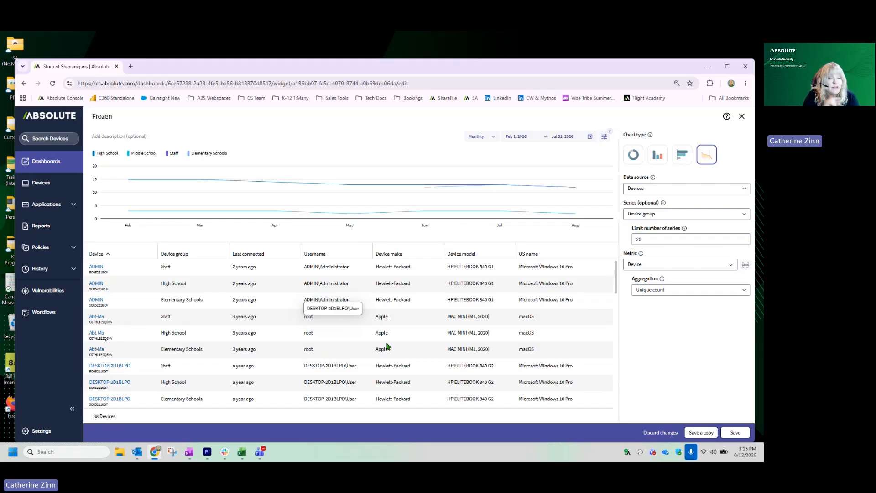
{"action": "left_click", "coordinate": [662, 431]}
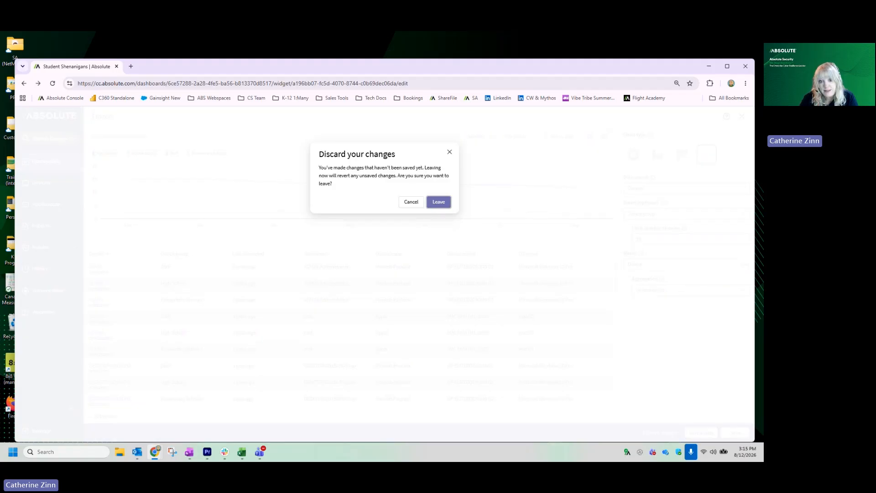
{"action": "left_click", "coordinate": [437, 205]}
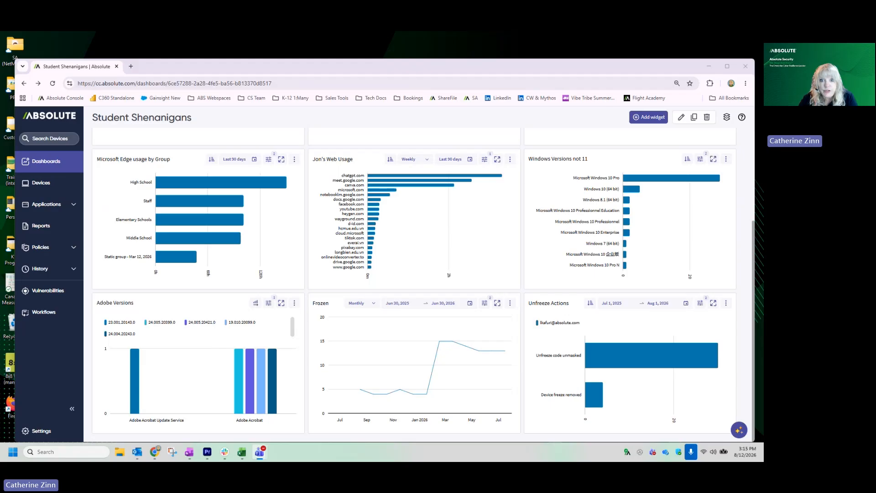
Step: Open the device DESKTOP-7RTD89A and examine its usage event details for Aug 10, 2026
{"action": "key", "text": "alt+Tab"}
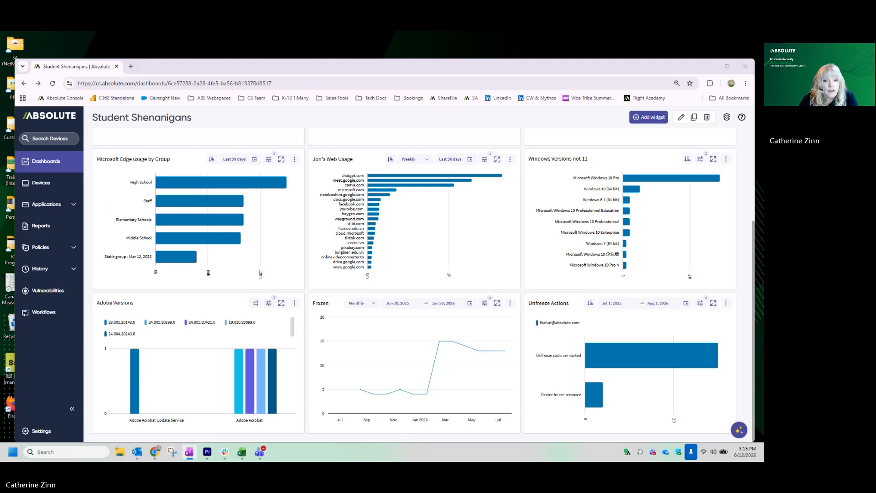
{"action": "left_click", "coordinate": [45, 183]}
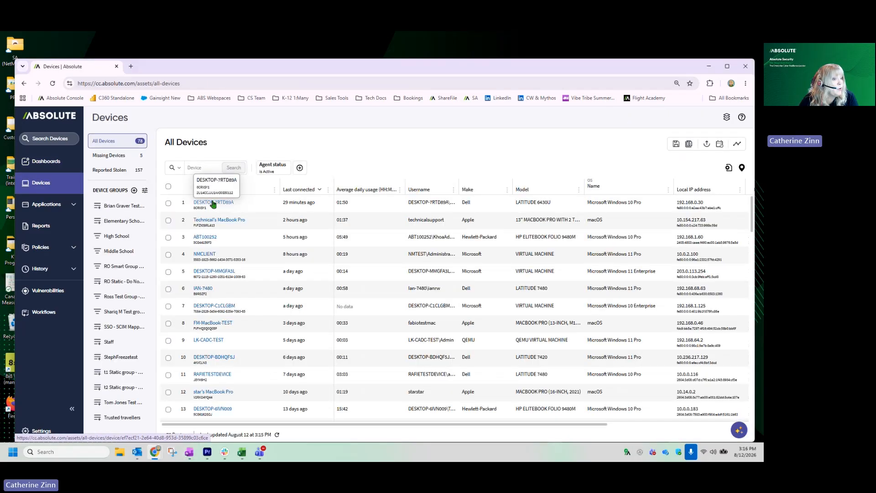
{"action": "left_click", "coordinate": [213, 202]}
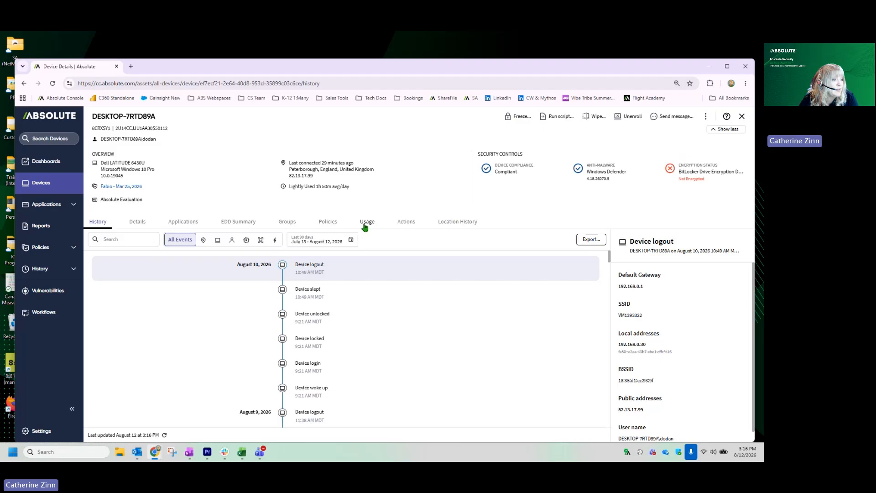
{"action": "left_click", "coordinate": [365, 224]}
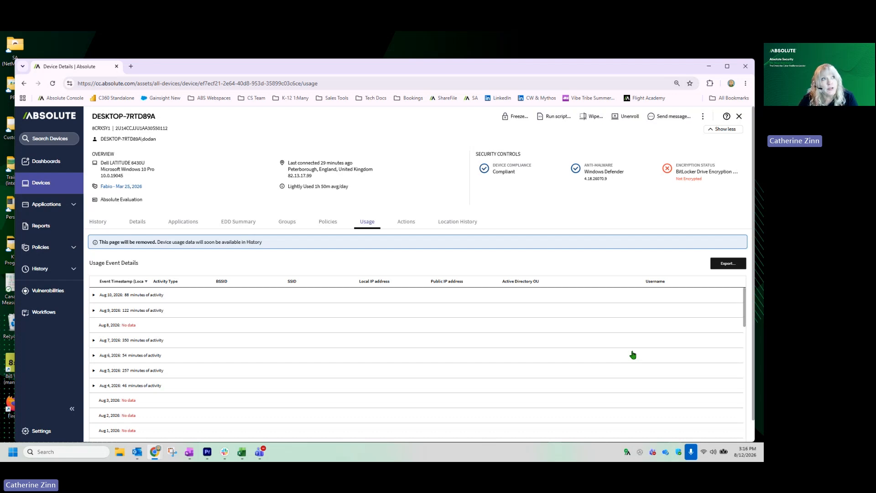
{"action": "left_click", "coordinate": [94, 295]}
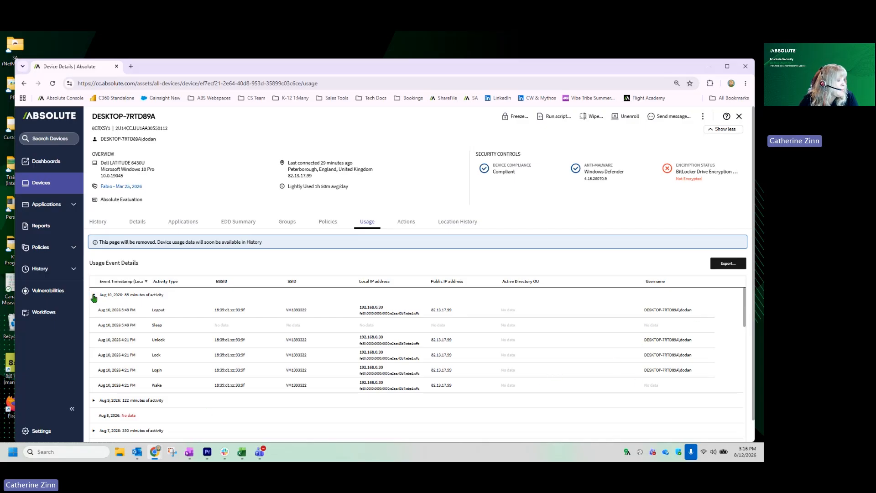
{"action": "left_click", "coordinate": [134, 295]}
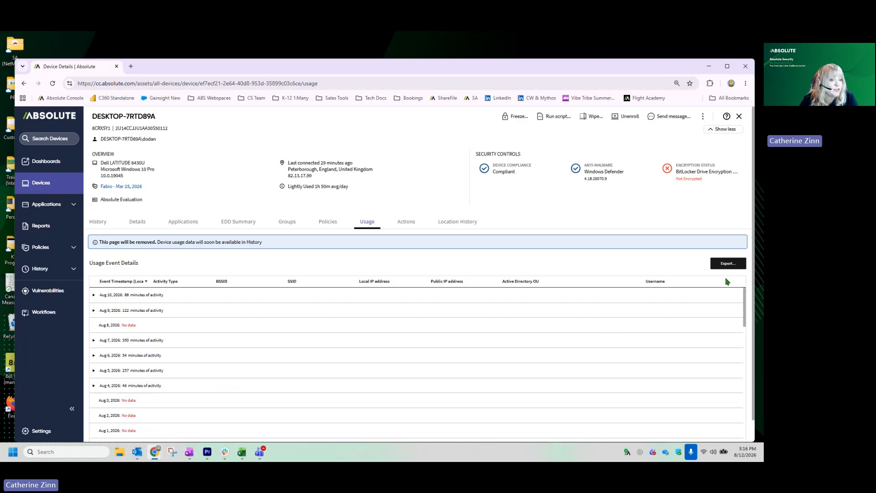
Step: Check the date range options for exporting the device's usage without exporting, and look through the device's event history
{"action": "left_click", "coordinate": [726, 264]}
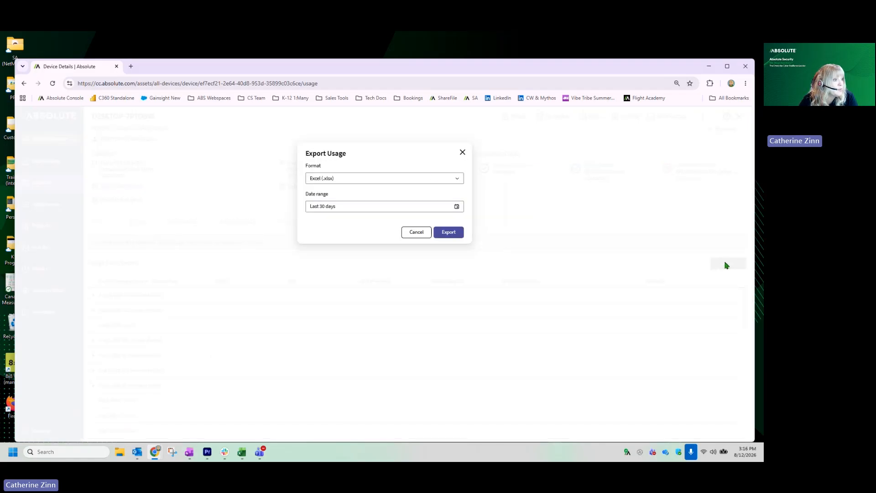
{"action": "left_click", "coordinate": [413, 233]}
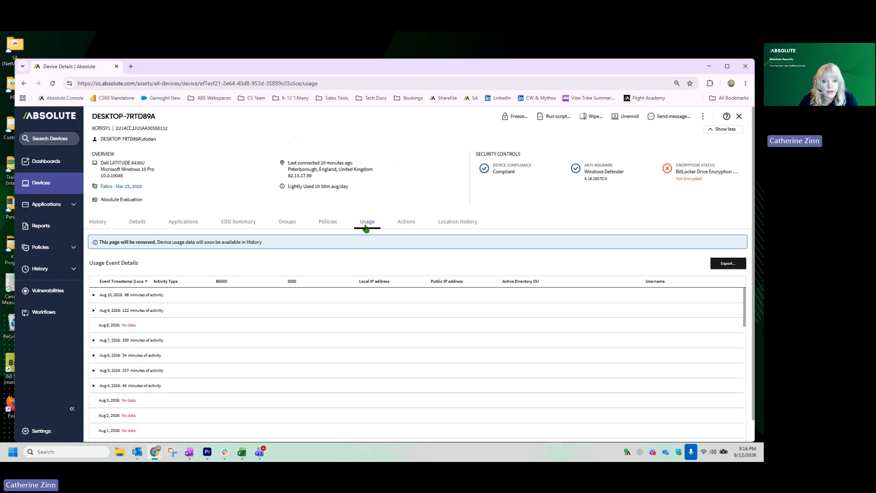
{"action": "left_click", "coordinate": [96, 224]}
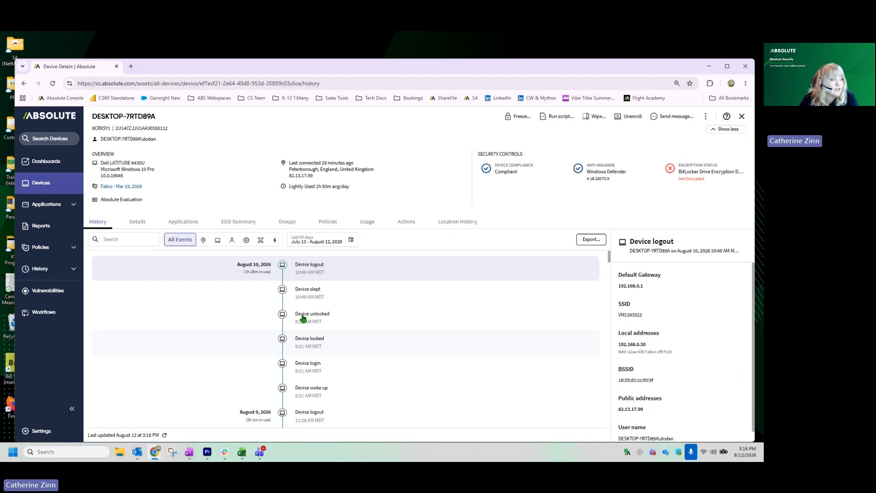
{"action": "scroll", "coordinate": [528, 421], "scroll_direction": "down", "scroll_amount": 3}
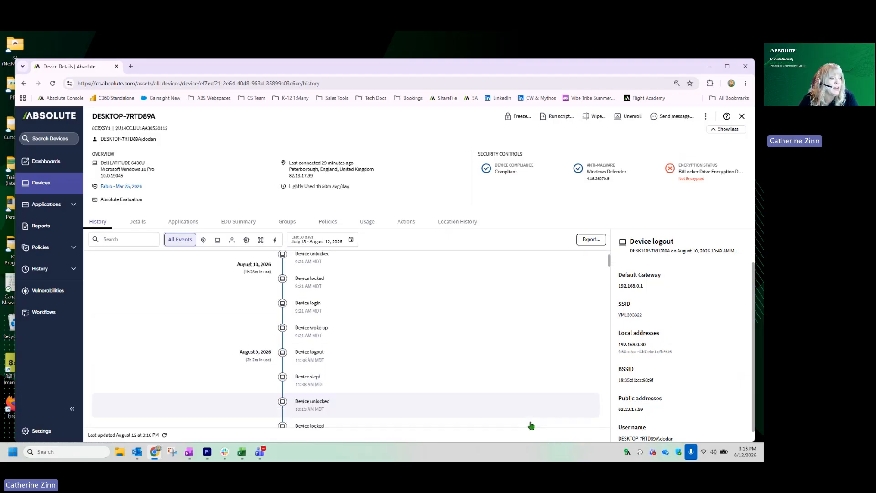
Step: Look through the device's August event history and open the details of the August 6, 2026 user name update
{"action": "scroll", "coordinate": [529, 424], "scroll_direction": "down", "scroll_amount": 5}
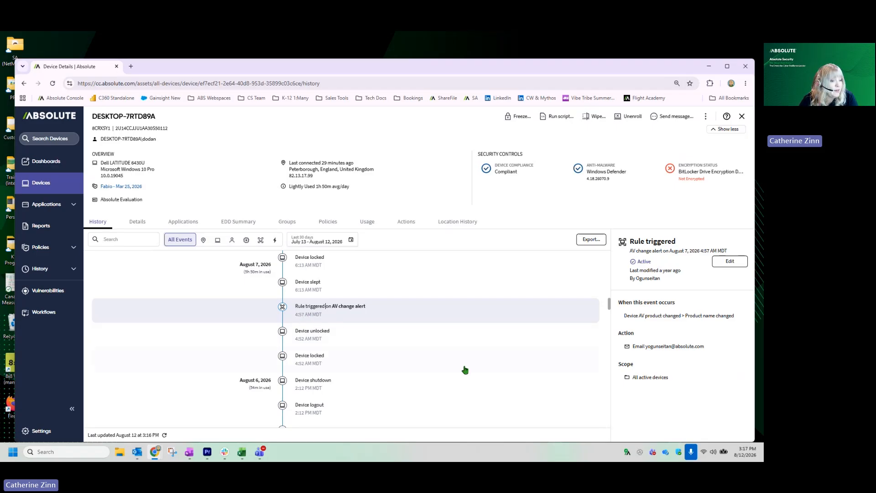
{"action": "scroll", "coordinate": [372, 379], "scroll_direction": "down", "scroll_amount": 2}
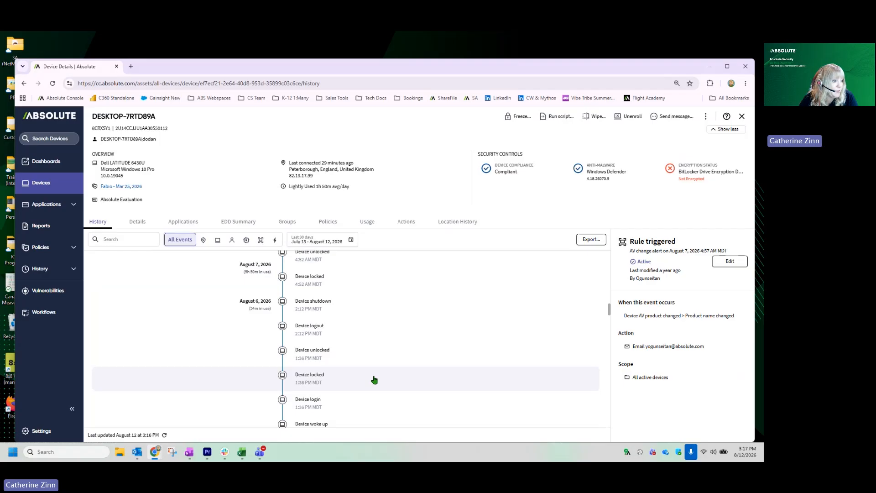
{"action": "scroll", "coordinate": [430, 413], "scroll_direction": "down", "scroll_amount": 4}
{"action": "left_click", "coordinate": [429, 295]}
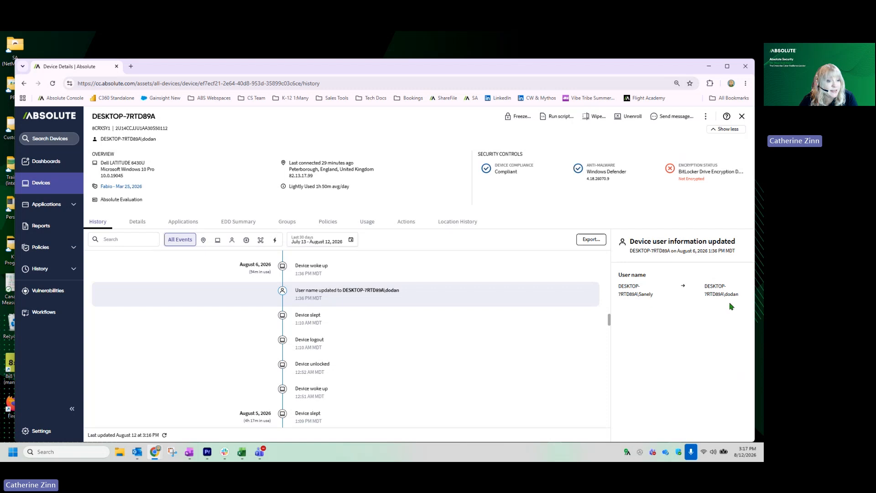
Step: Examine the device's older history events from August 5 back to July 20, 2026, including IP address and agent version updates
{"action": "scroll", "coordinate": [417, 371], "scroll_direction": "down", "scroll_amount": 5}
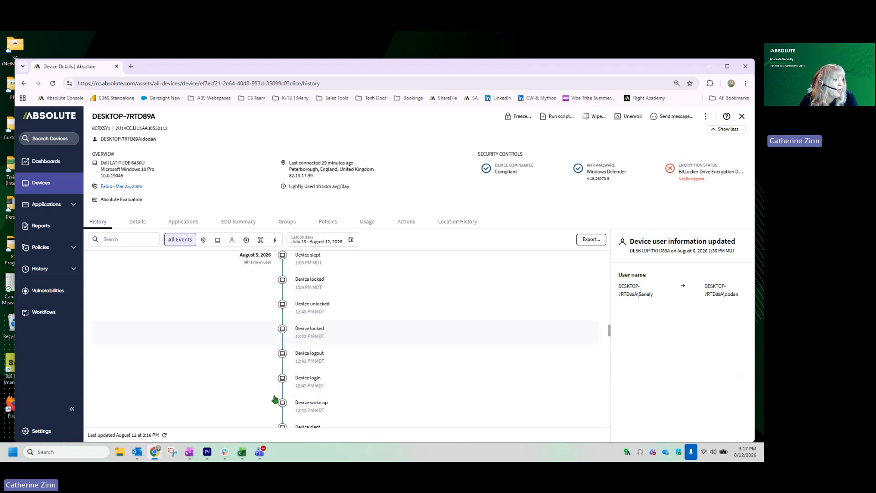
{"action": "scroll", "coordinate": [417, 372], "scroll_direction": "down", "scroll_amount": 6}
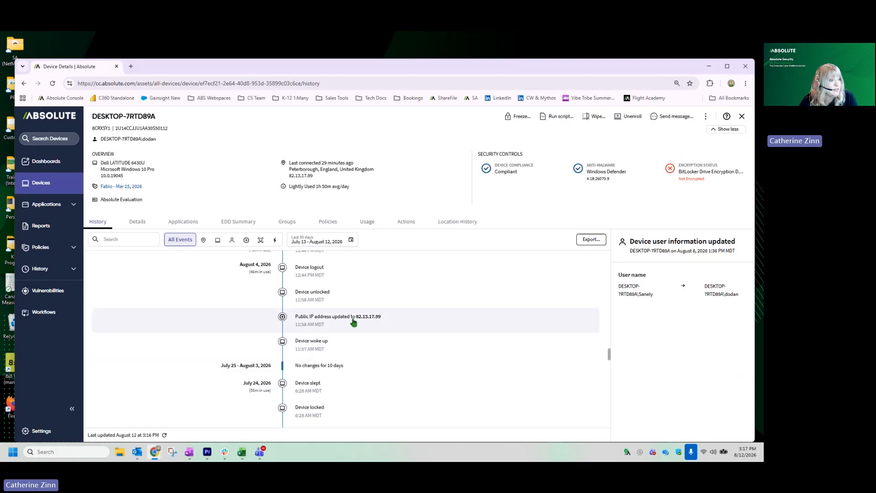
{"action": "scroll", "coordinate": [432, 407], "scroll_direction": "down", "scroll_amount": 5}
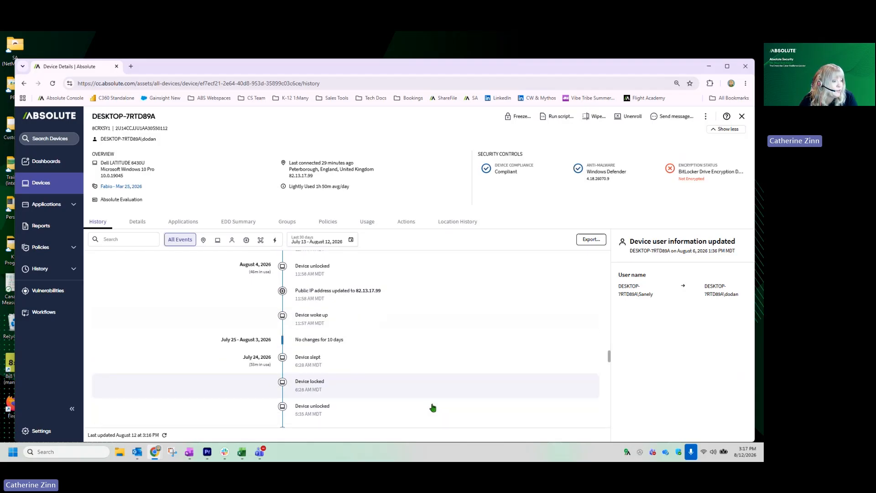
{"action": "scroll", "coordinate": [432, 407], "scroll_direction": "down", "scroll_amount": 5}
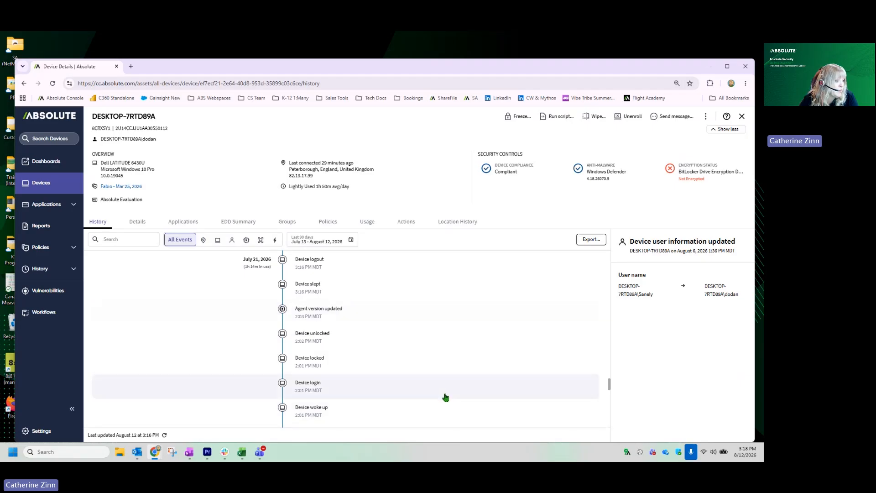
{"action": "scroll", "coordinate": [445, 397], "scroll_direction": "down", "scroll_amount": 3}
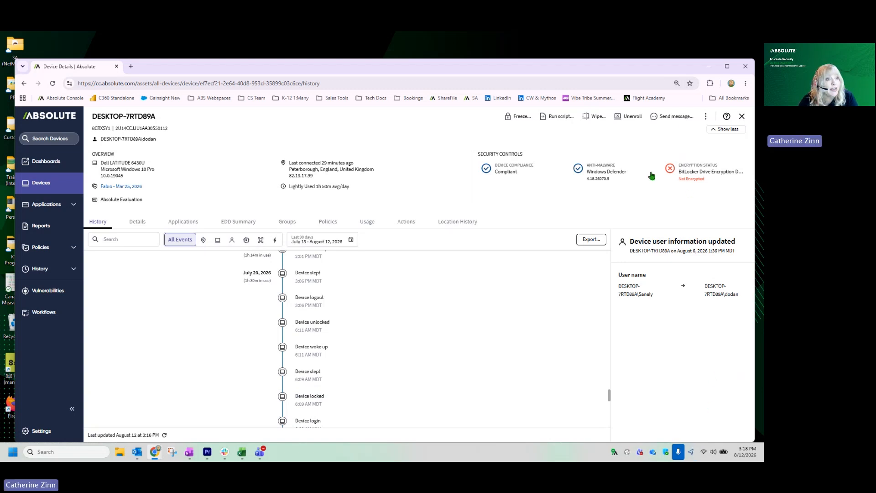
Step: Open the supervisor credentials management options for this device and review the available password and certificate actions
{"action": "left_click", "coordinate": [705, 117]}
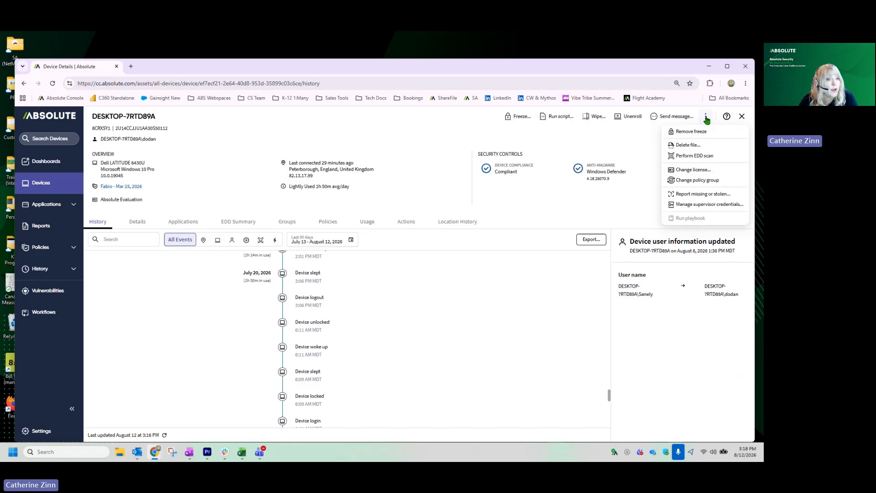
{"action": "left_click", "coordinate": [698, 205]}
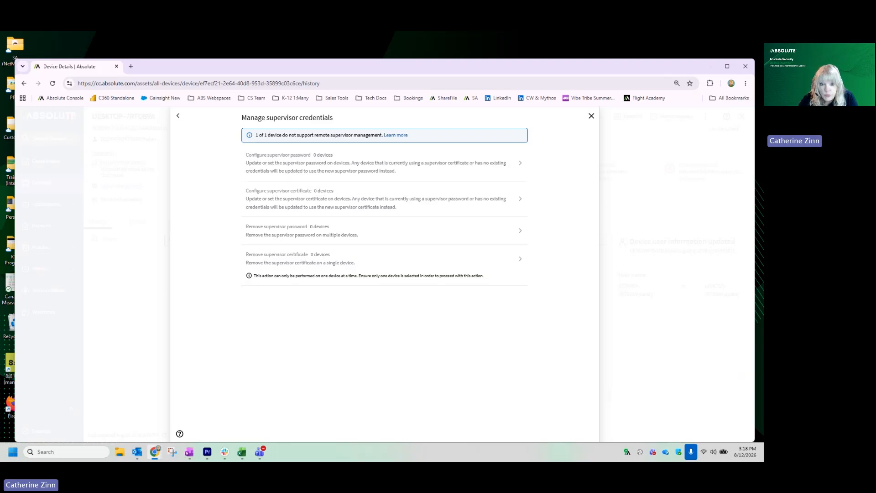
{"action": "key", "text": "alt+Tab"}
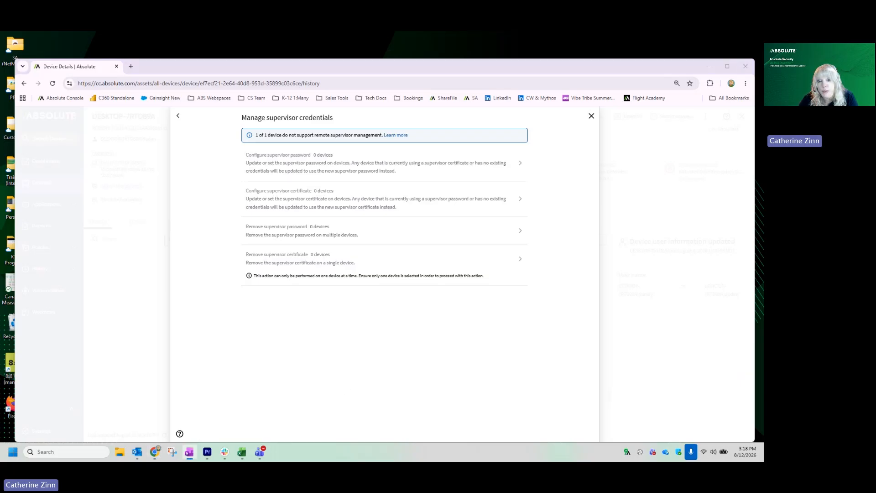